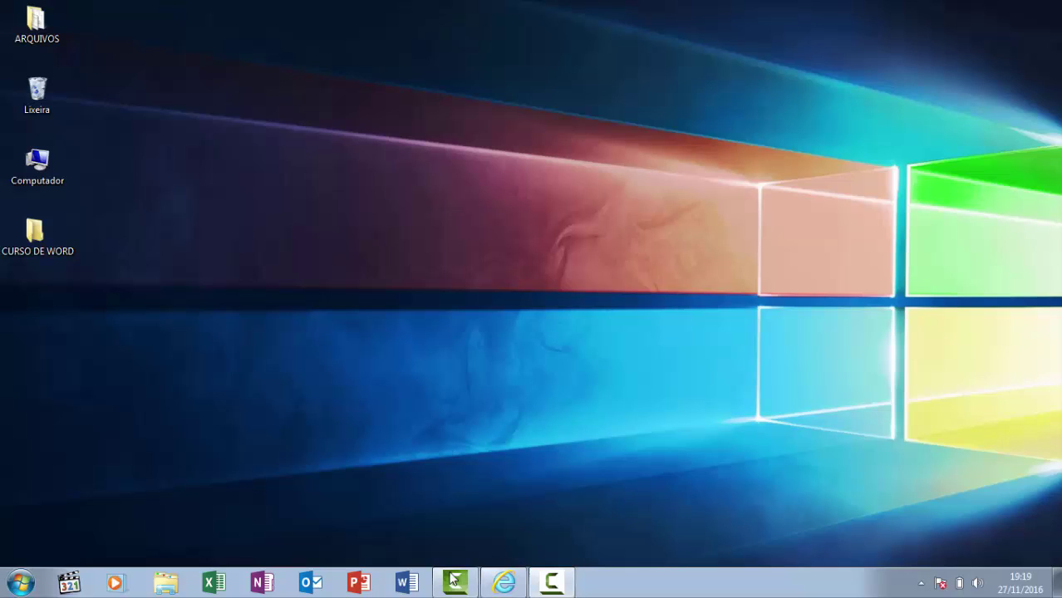
# Step: Open Word, create a blank document, and close the clipboard pane
pyautogui.click(407, 583)
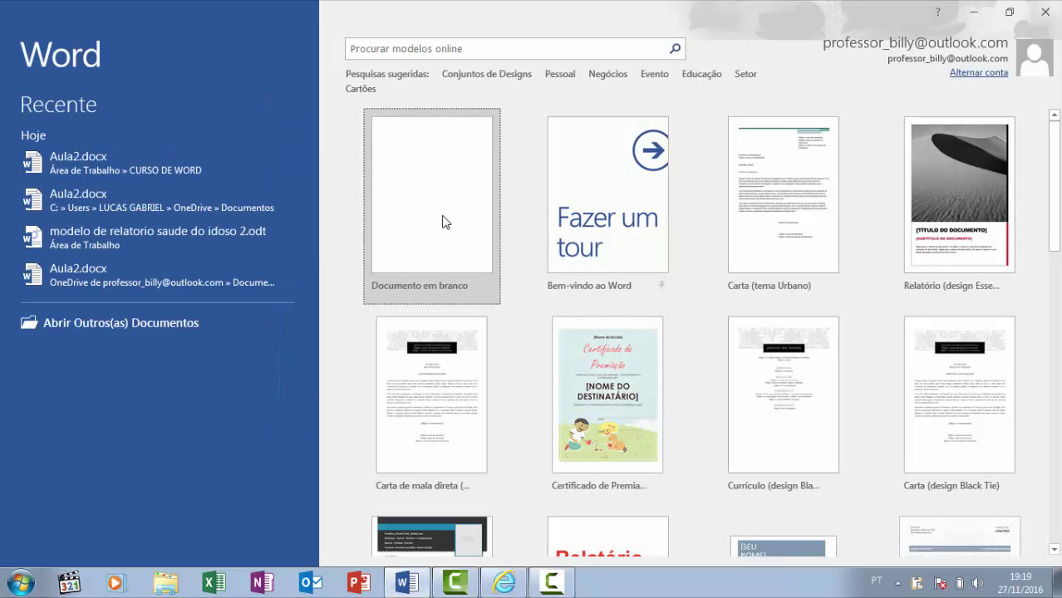
pyautogui.click(443, 222)
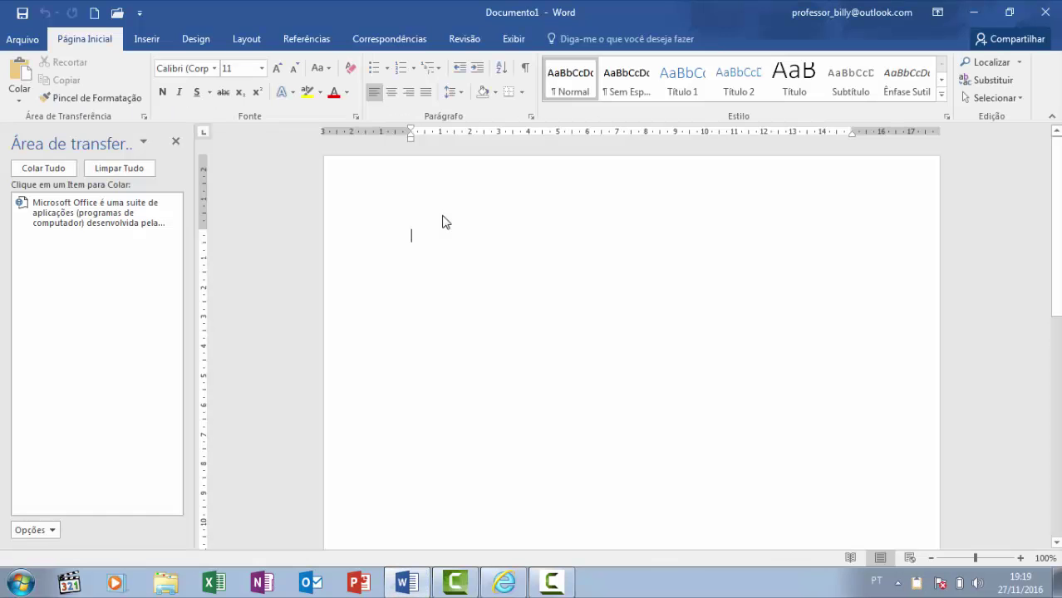
pyautogui.click(176, 143)
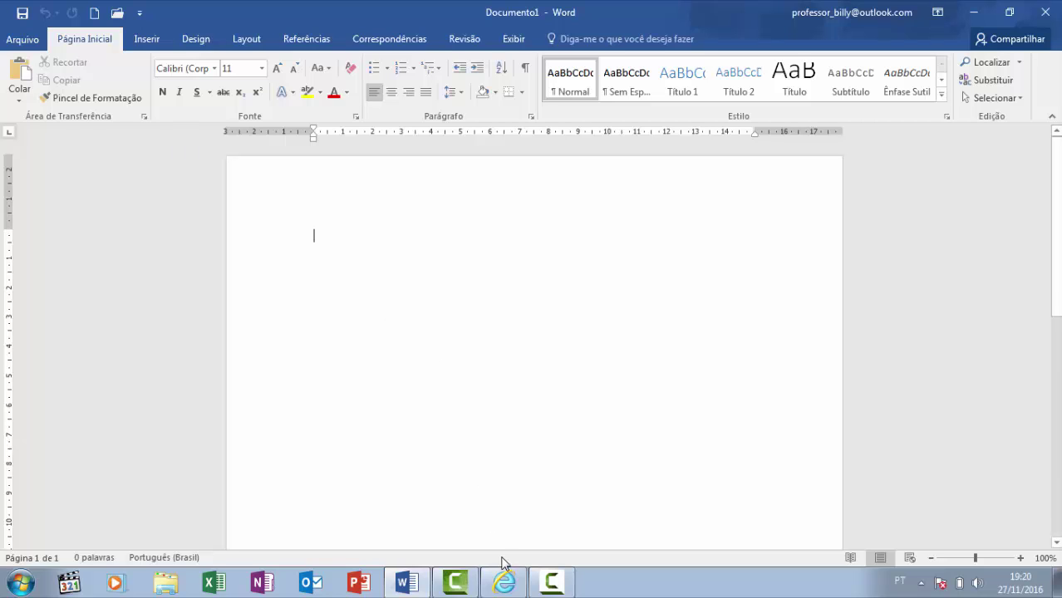
# Step: Switch to Internet Explorer and copy the two body paragraphs of the Conceito de Microsoft Office article
pyautogui.click(507, 586)
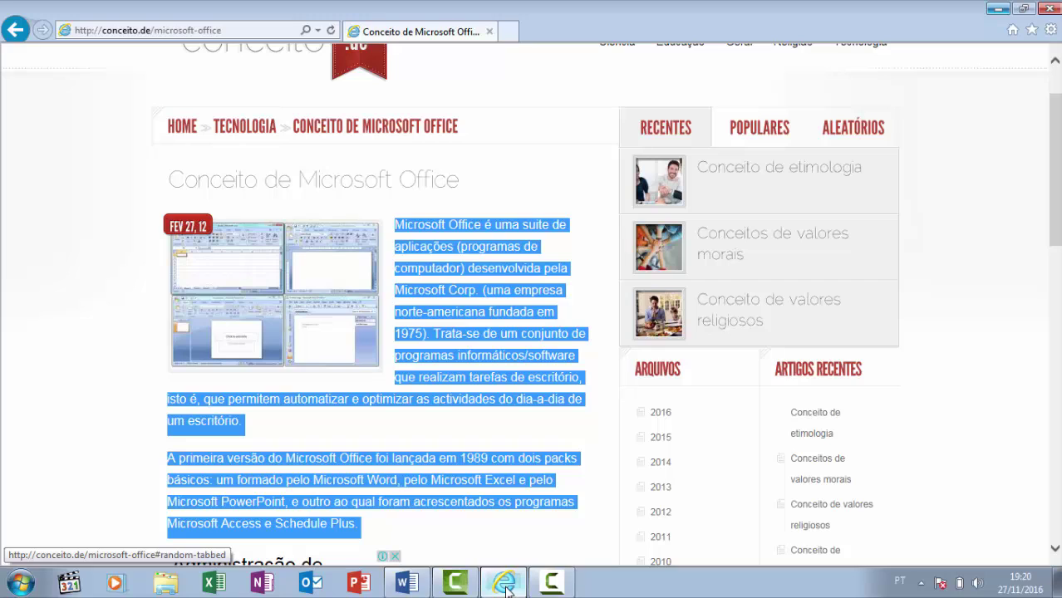
pyautogui.click(536, 182)
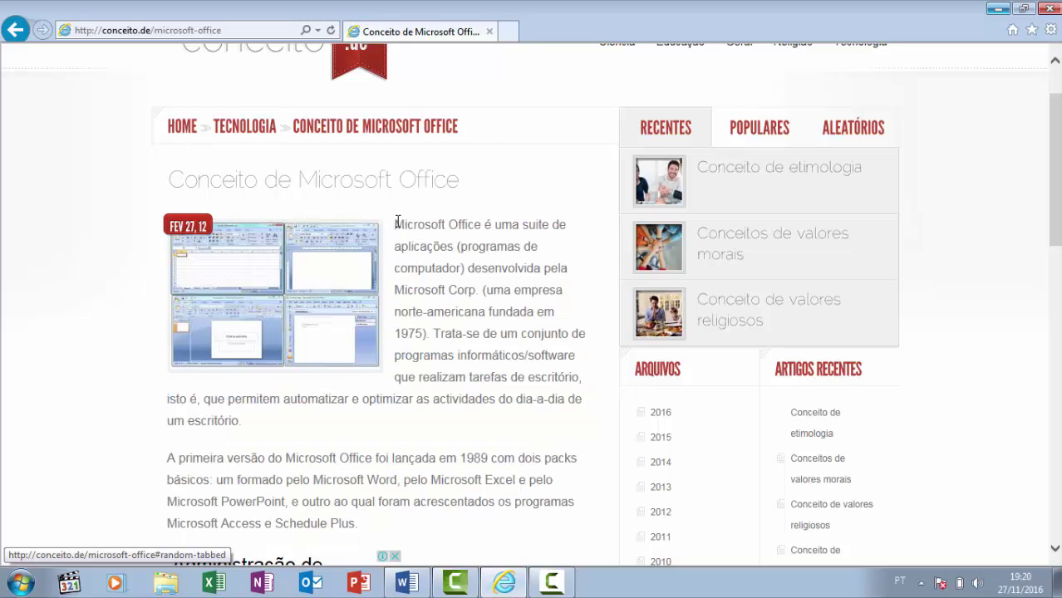
pyautogui.moveTo(396, 224); pyautogui.dragTo(365, 525)
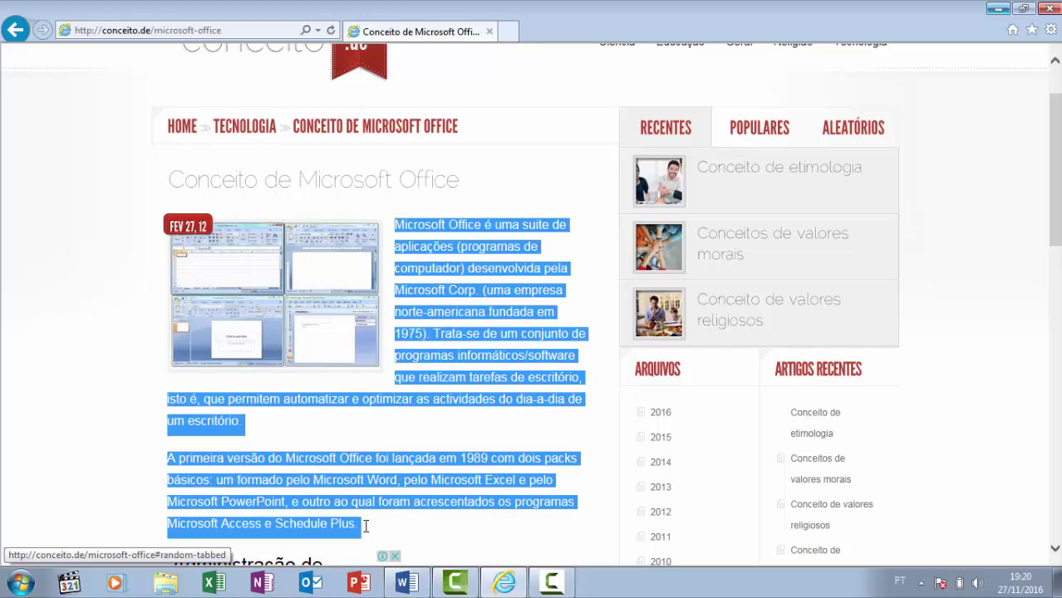
pyautogui.rightClick(439, 335)
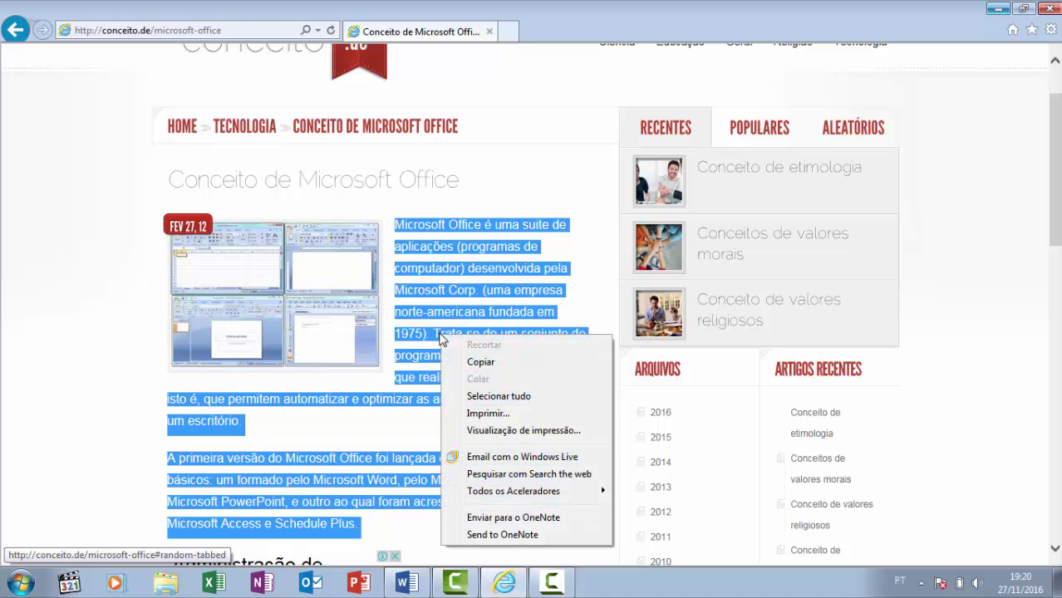
pyautogui.click(480, 364)
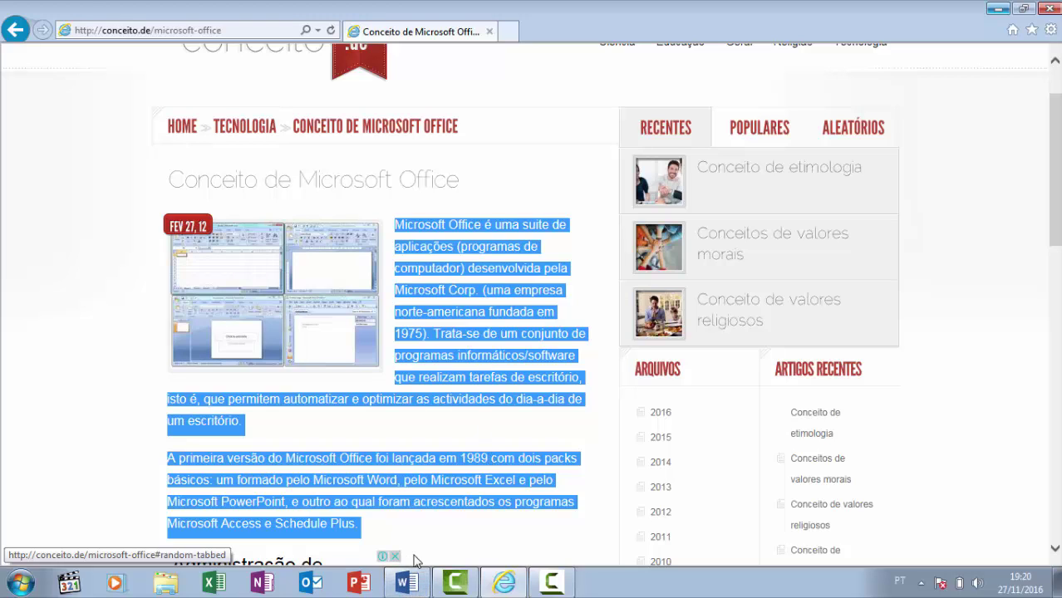
# Step: Return to the blank Word document and paste the copied article, keeping text only
pyautogui.click(407, 585)
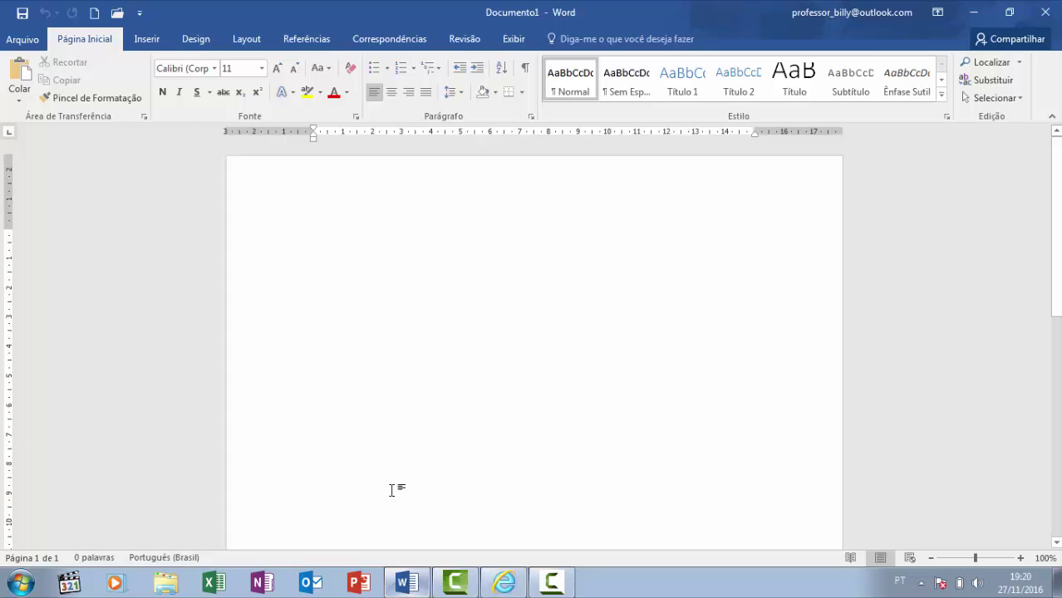
pyautogui.rightClick(323, 240)
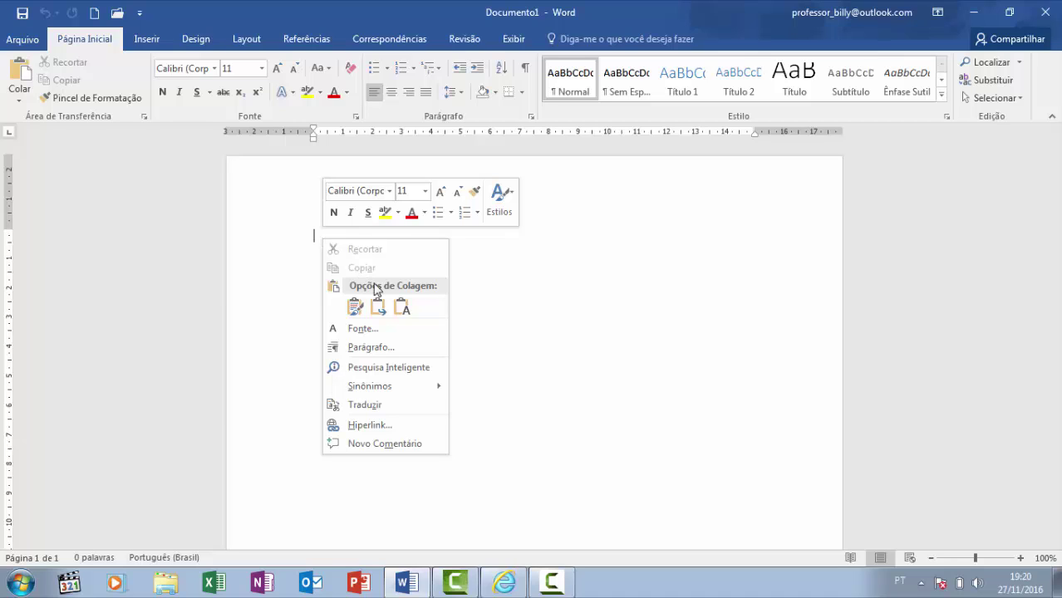
pyautogui.click(403, 307)
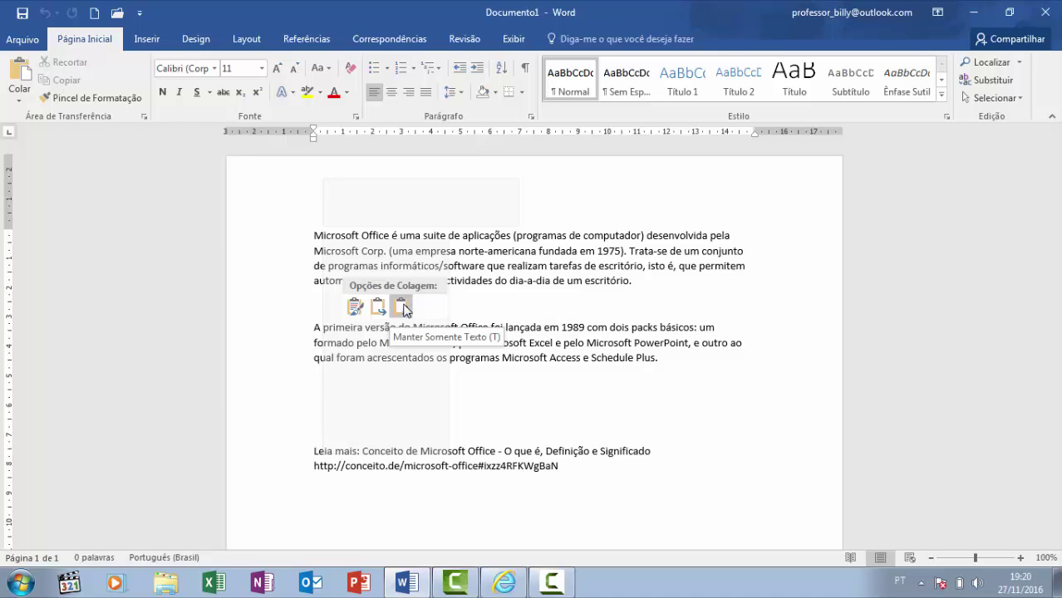
pyautogui.click(402, 308)
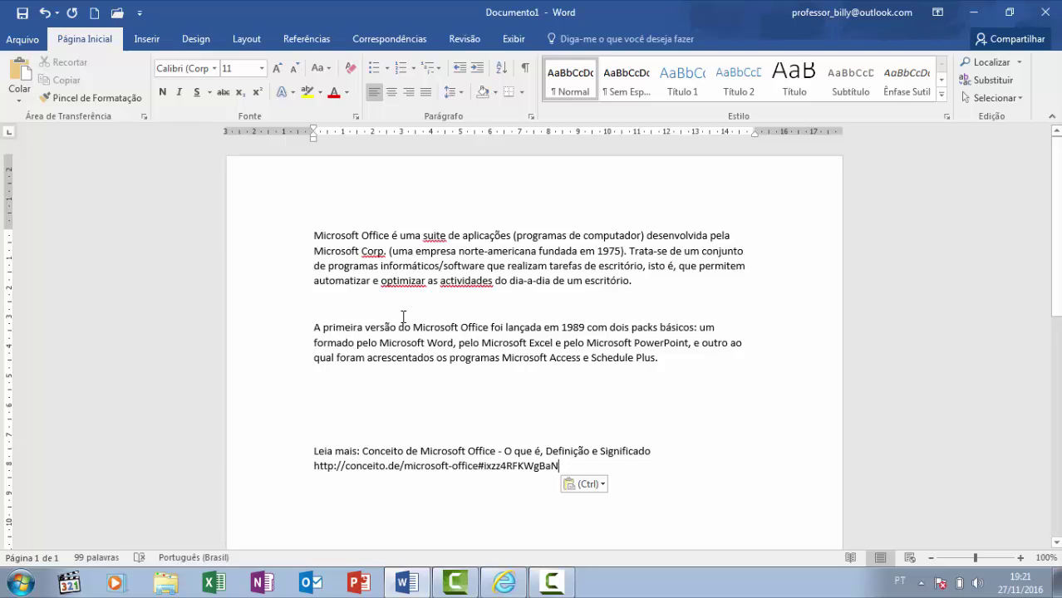
# Step: Insert two empty paragraphs above the pasted text and enter the title Microsoft Office Word 2016 in the first one
pyautogui.click(313, 236)
pyautogui.press('Return')
pyautogui.press('Return')
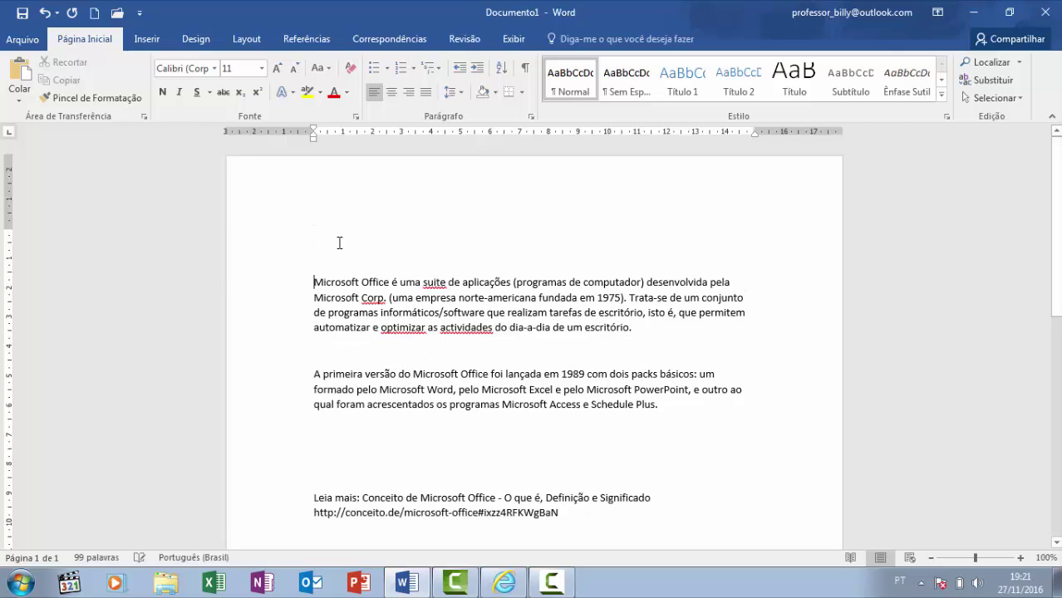
pyautogui.click(320, 228)
pyautogui.write('Micr')
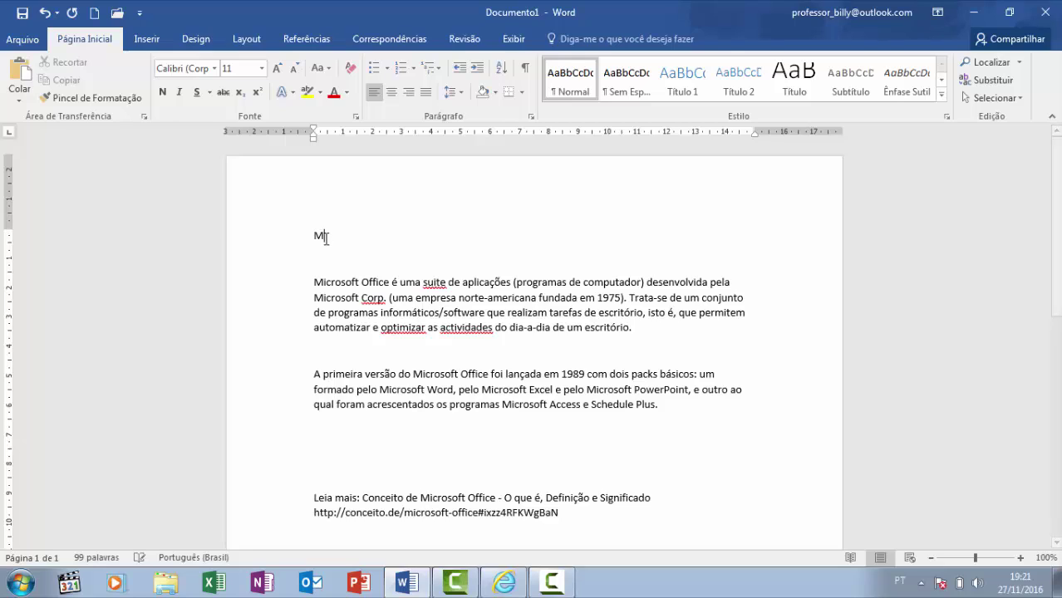
pyautogui.write('osoft Offi')
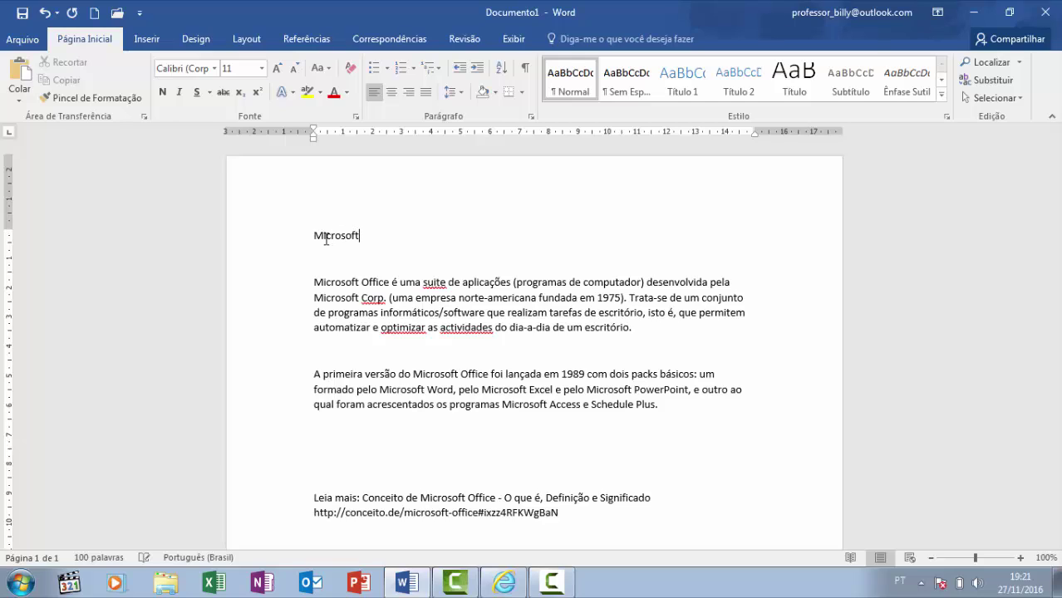
pyautogui.write('ce Word 2016')
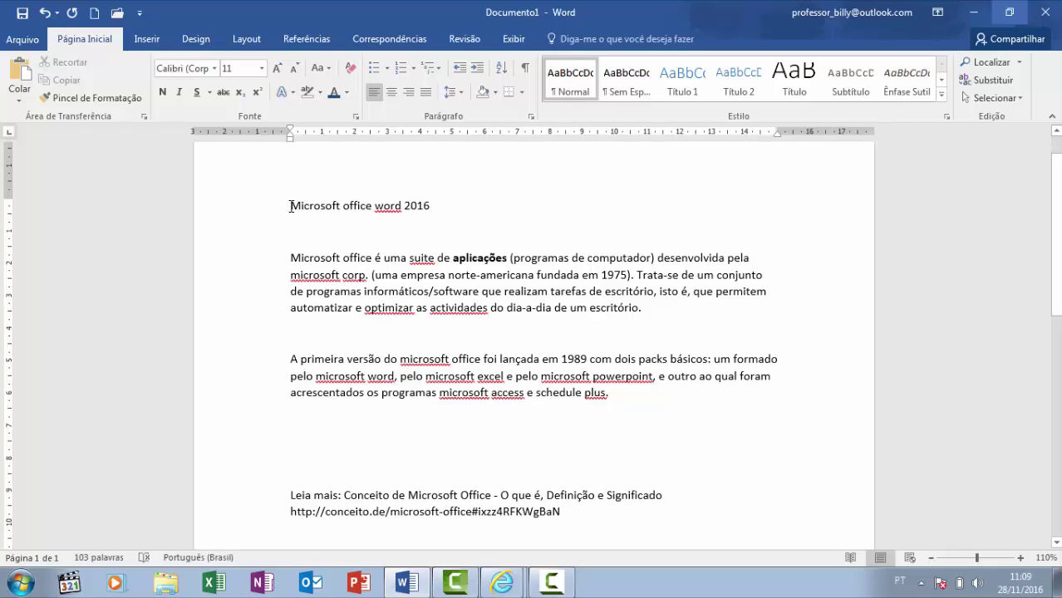
# Step: Select the title line and the first line of the second body paragraph in turn, clearing each selection
pyautogui.moveTo(290, 206); pyautogui.dragTo(431, 206)
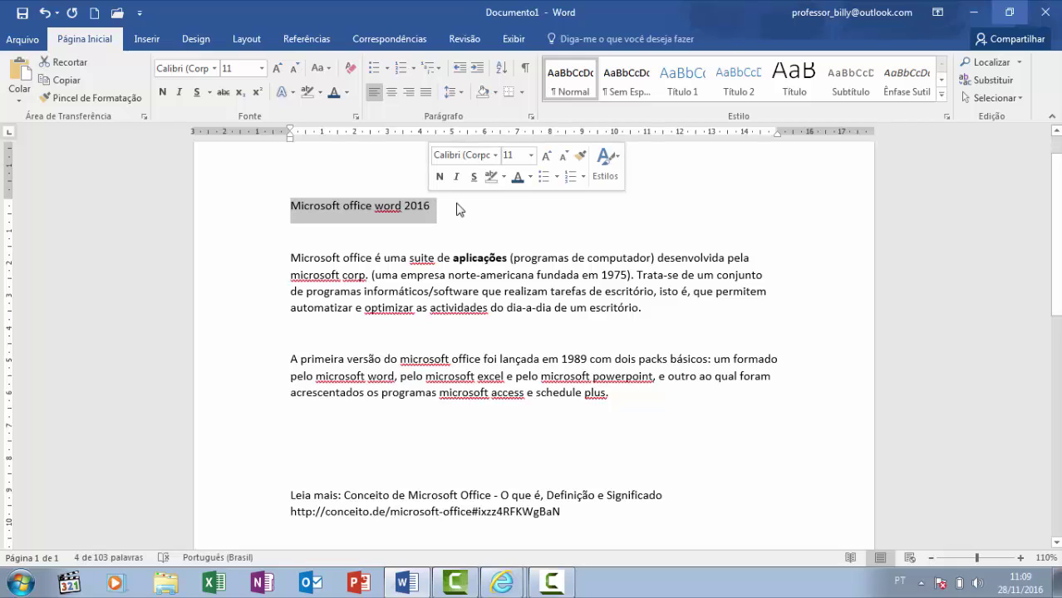
pyautogui.click(379, 207)
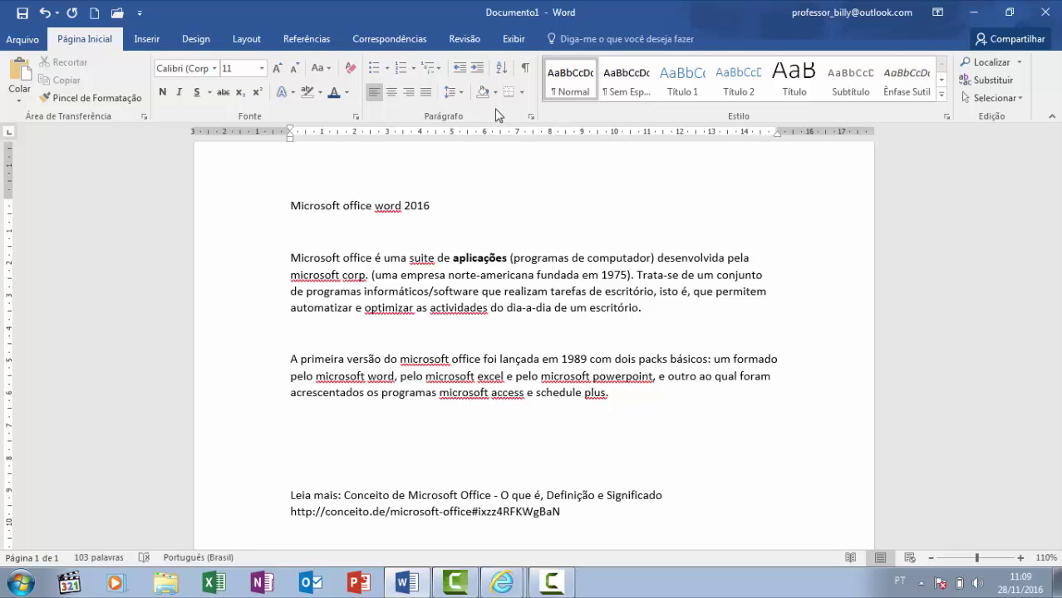
pyautogui.click(250, 210)
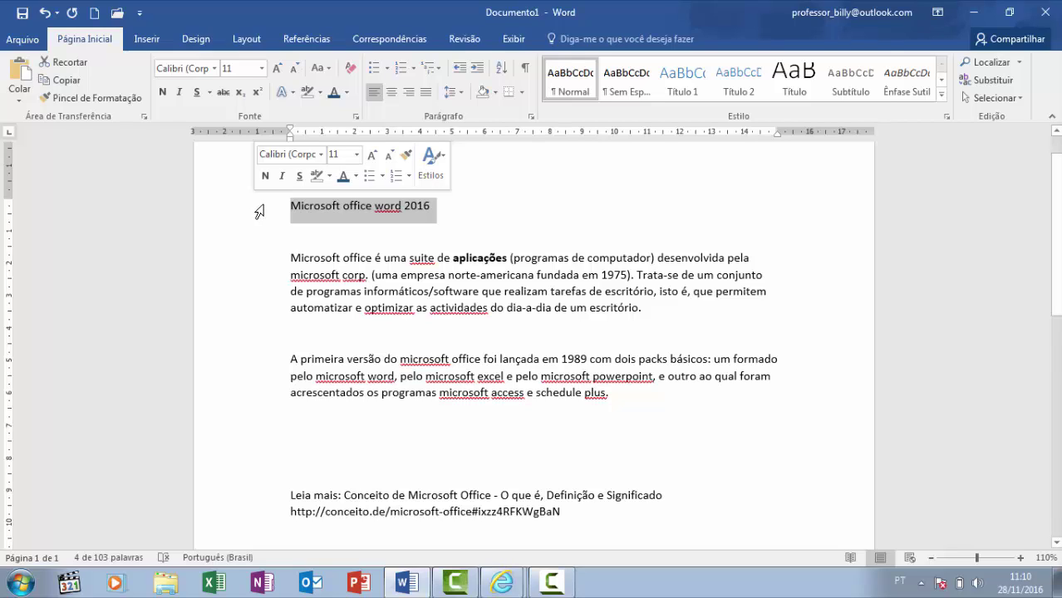
pyautogui.click(399, 237)
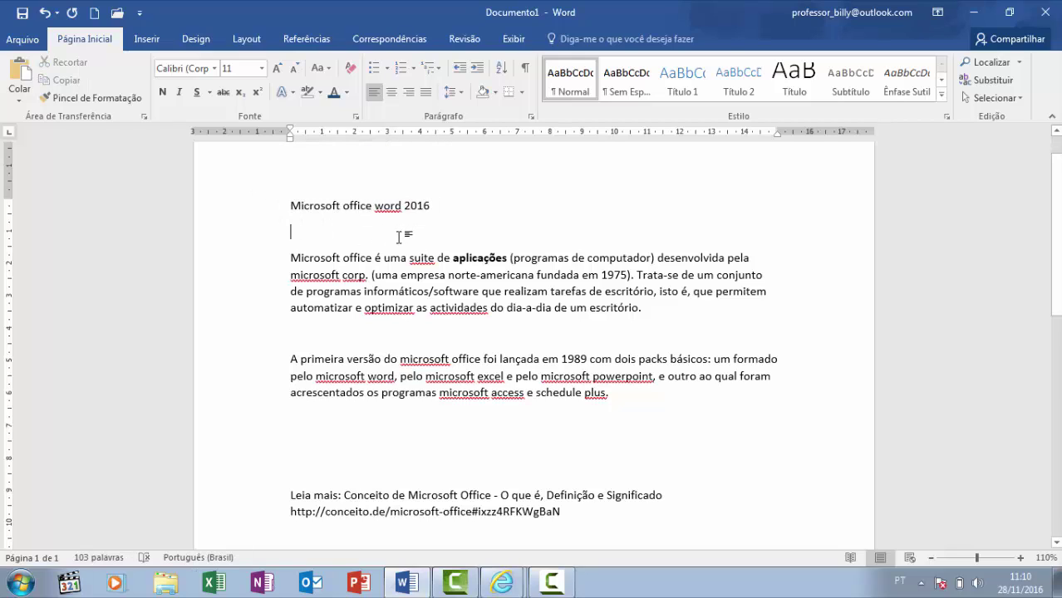
pyautogui.click(254, 366)
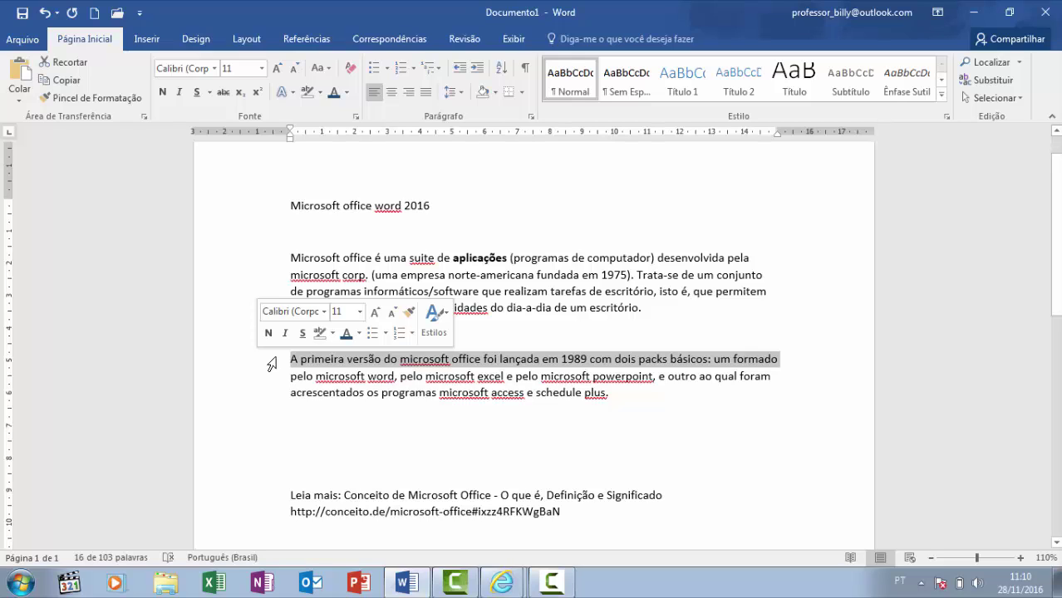
pyautogui.click(274, 207)
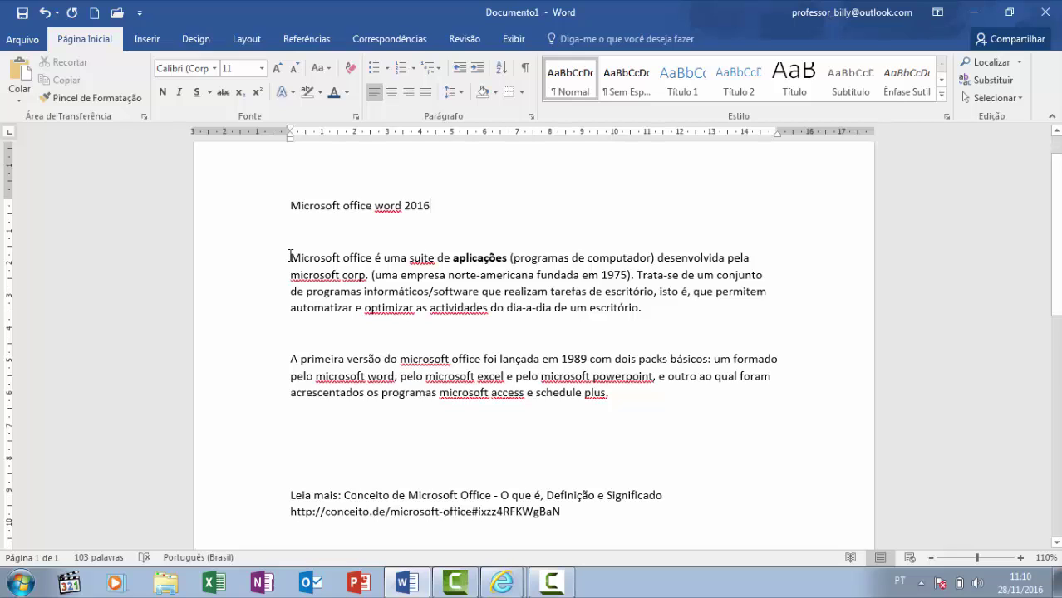
# Step: Select the entire first body paragraph, both by its text range and as a whole paragraph, and clear the selection
pyautogui.moveTo(289, 256); pyautogui.dragTo(644, 309)
pyautogui.click(489, 278)
pyautogui.tripleClick(490, 278)
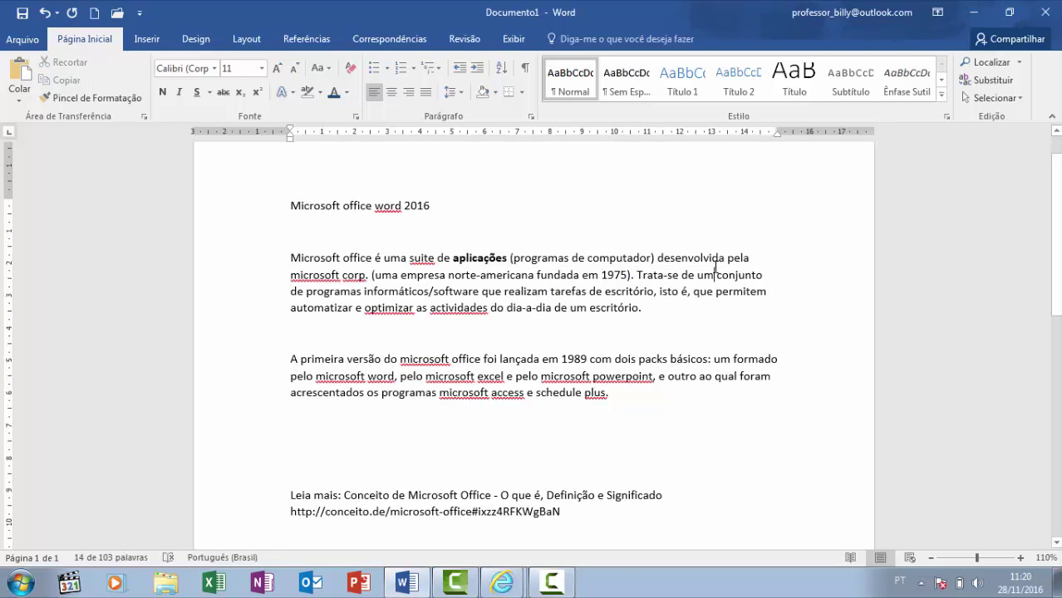
pyautogui.click(715, 268)
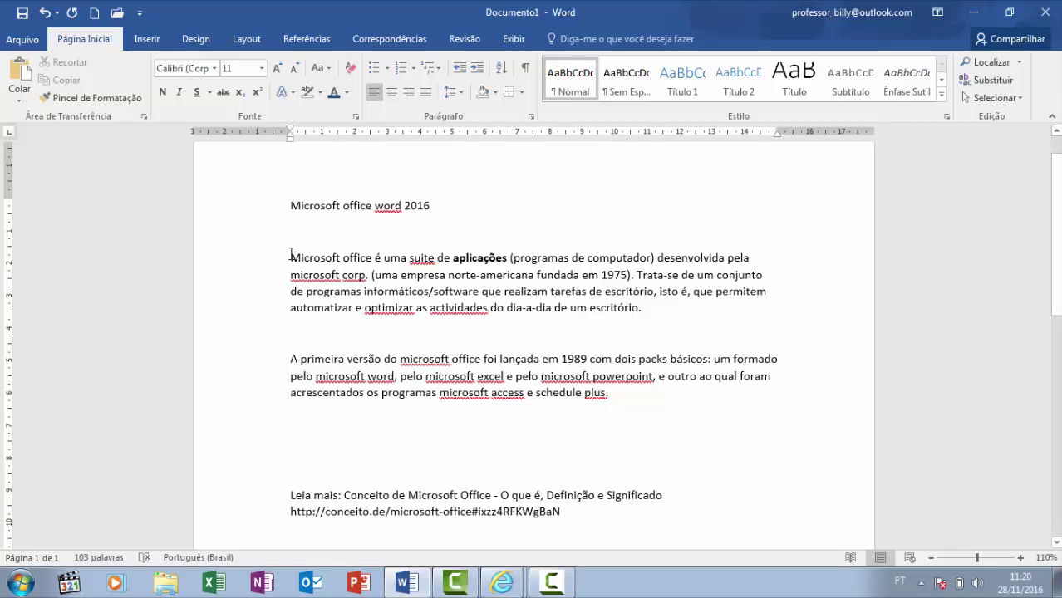
# Step: Select the opening text of the first body paragraph up to "microsoft corp.", clear it, and select the whole sentence
pyautogui.moveTo(291, 256); pyautogui.dragTo(370, 278)
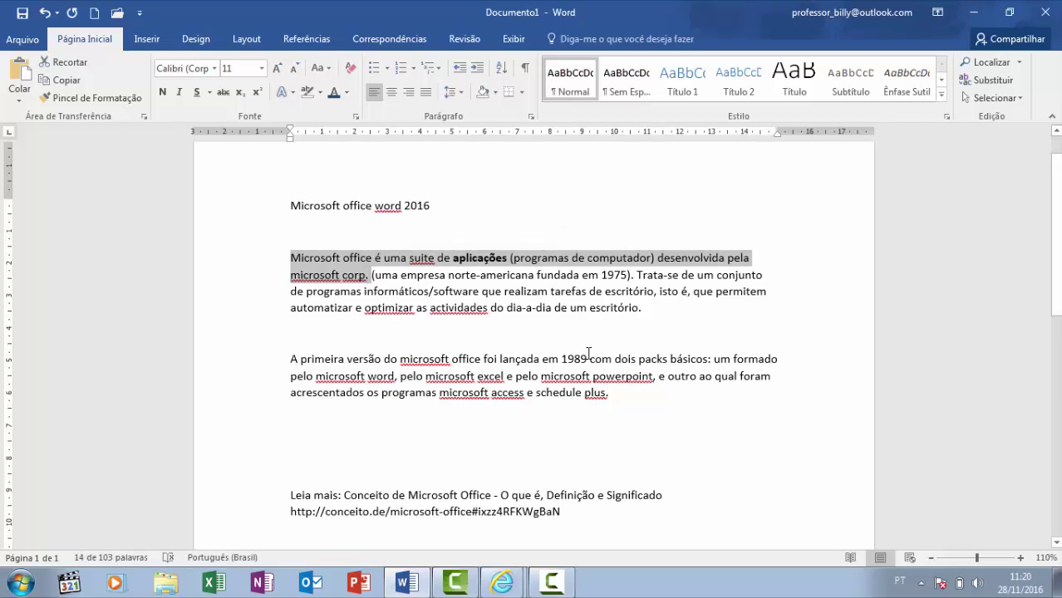
pyautogui.click(488, 305)
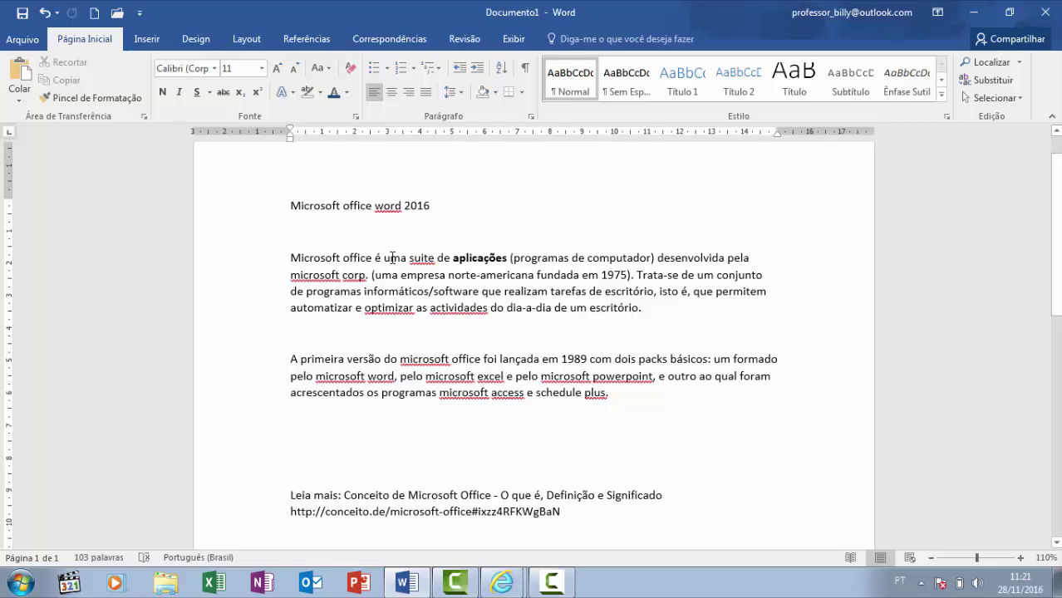
pyautogui.keyDown('ctrl'); pyautogui.click(366, 261); pyautogui.keyUp('ctrl')
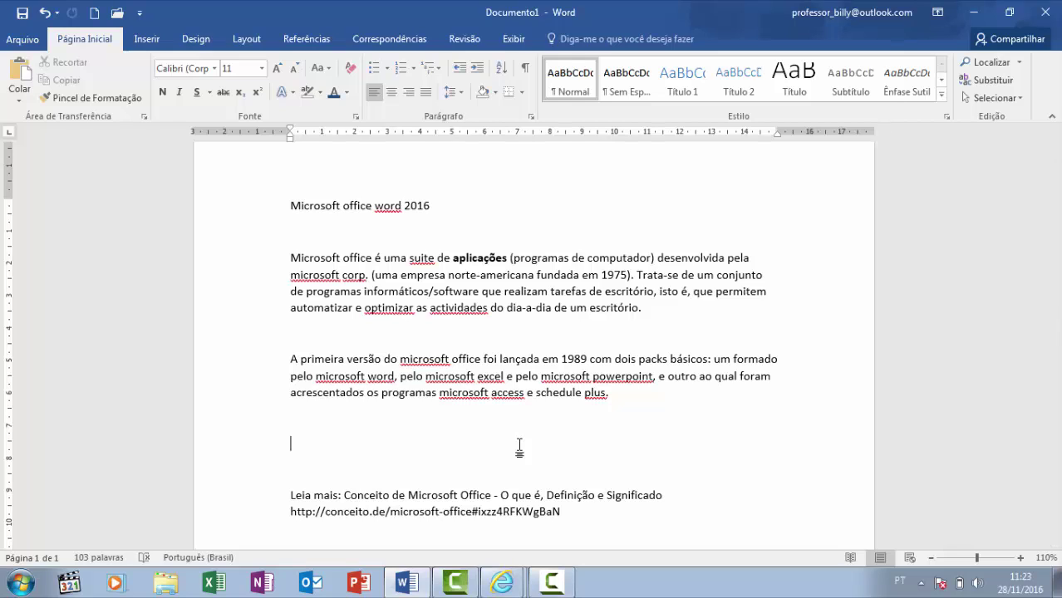
# Step: Select the separate words "primeira", "formado", "empresa" and "conjunto" together in one selection, and clear it
pyautogui.doubleClick(321, 366)
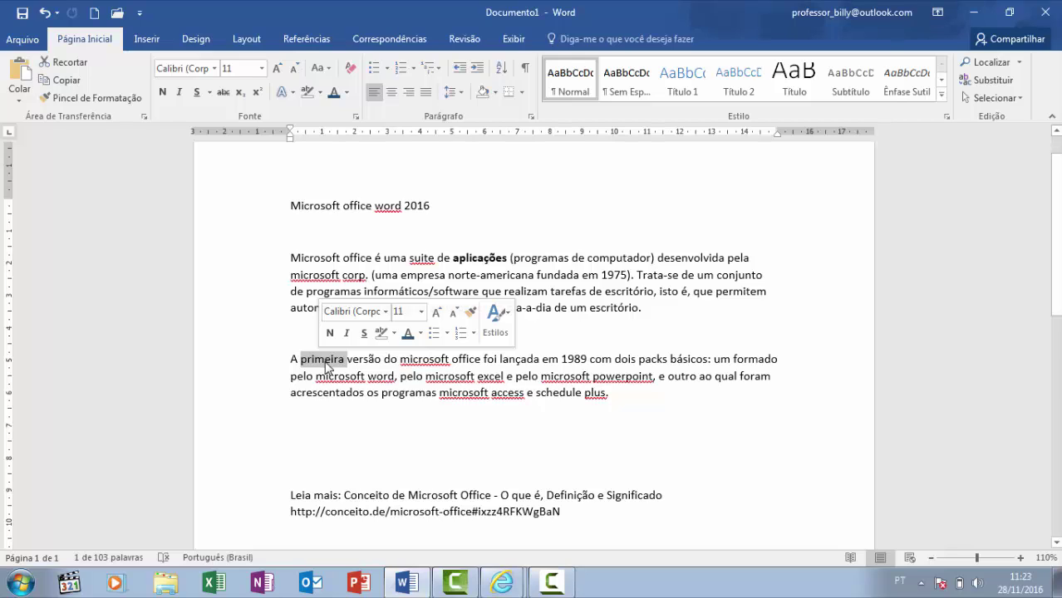
pyautogui.moveTo(300, 364); pyautogui.dragTo(342, 366)
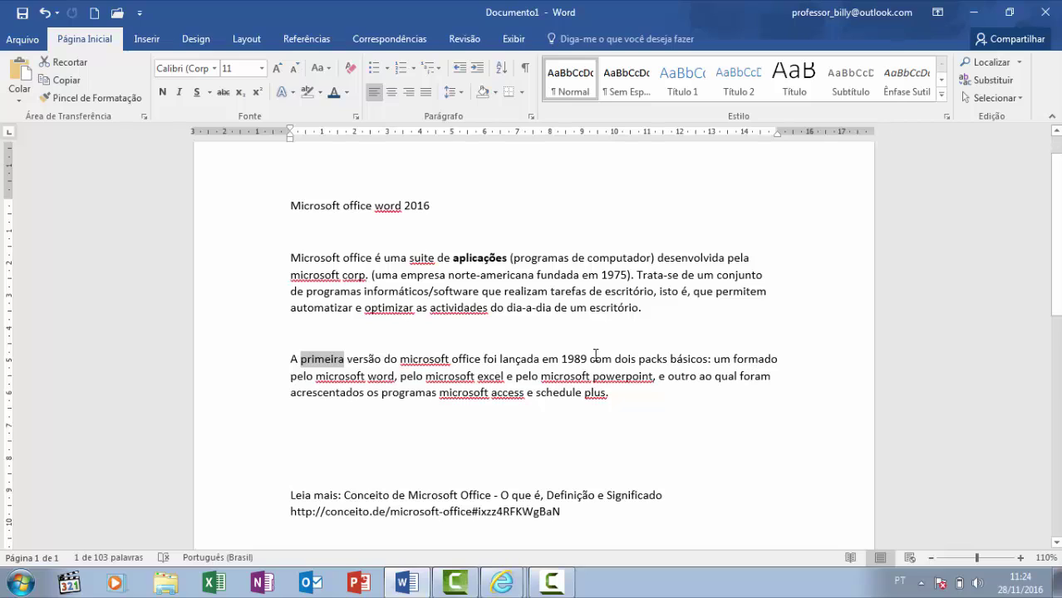
pyautogui.doubleClick(758, 359)
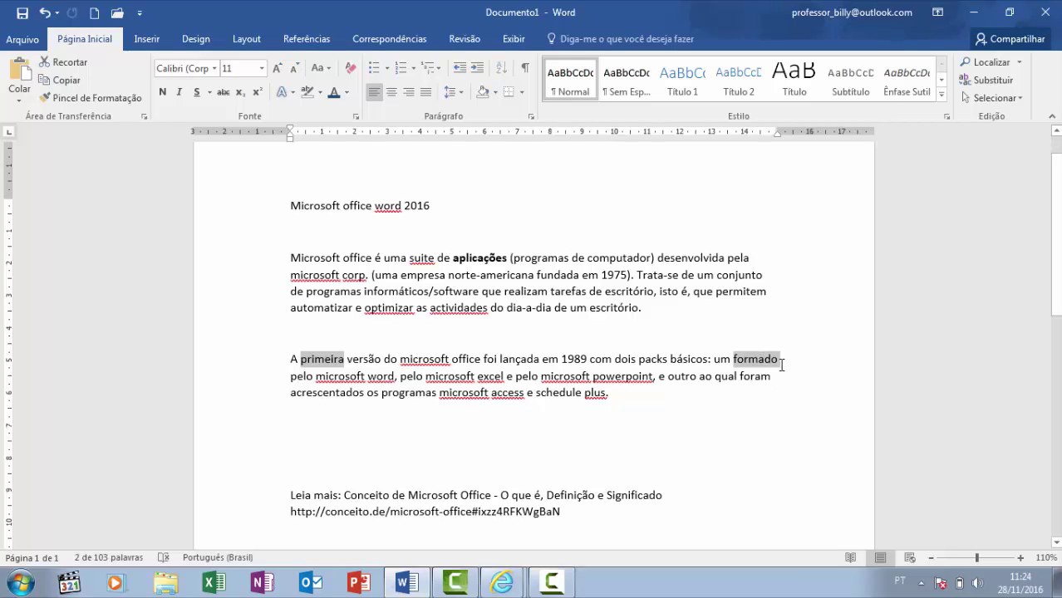
pyautogui.keyDown('ctrl'); pyautogui.doubleClick(424, 275); pyautogui.keyUp('ctrl')
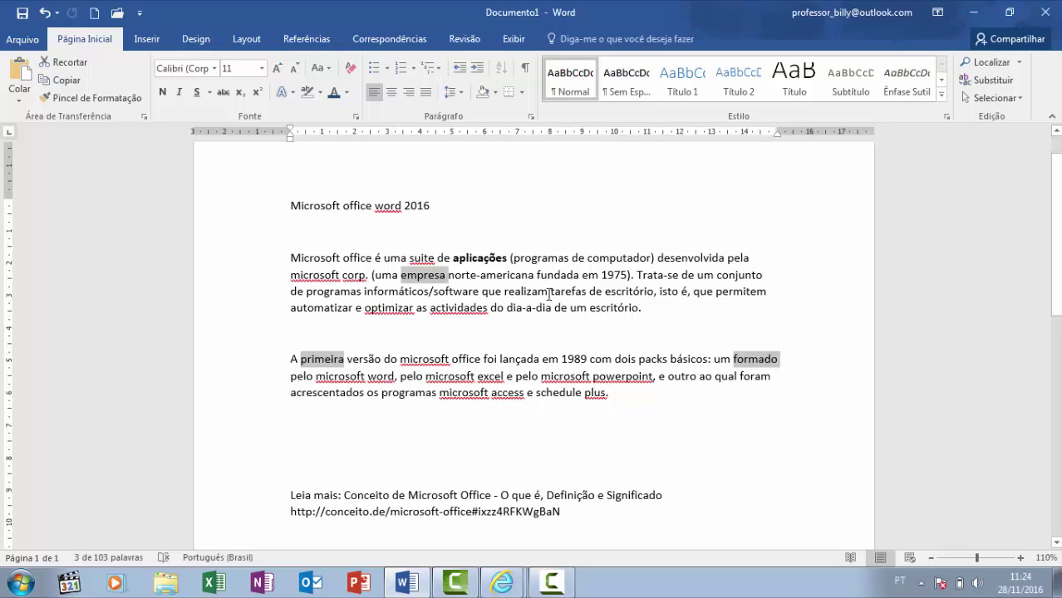
pyautogui.keyDown('ctrl'); pyautogui.doubleClick(744, 275); pyautogui.keyUp('ctrl')
pyautogui.keyDown('ctrl'); pyautogui.doubleClick(530, 362); pyautogui.keyUp('ctrl')
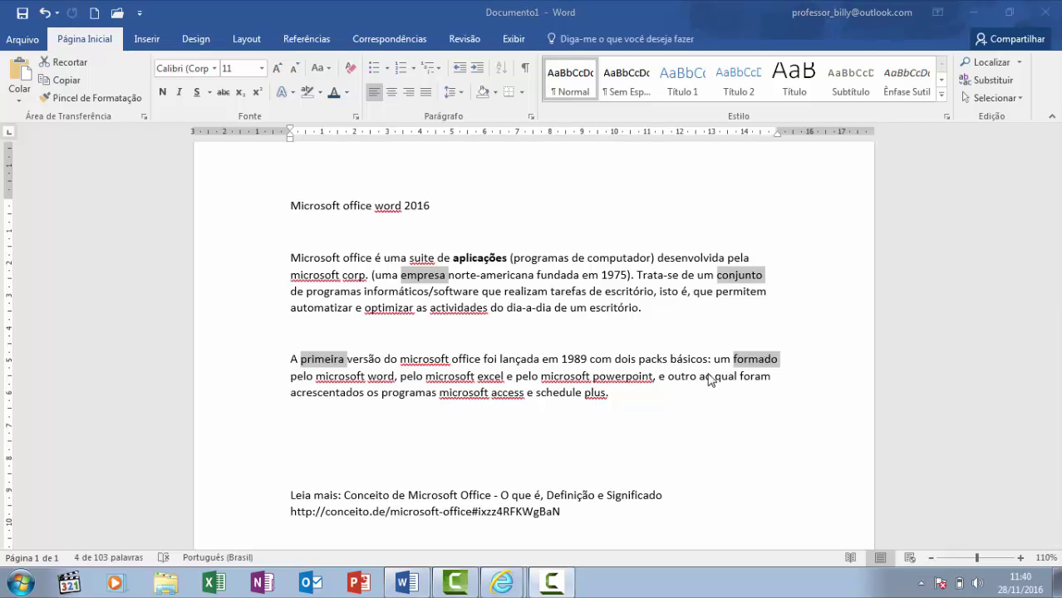
pyautogui.click(653, 291)
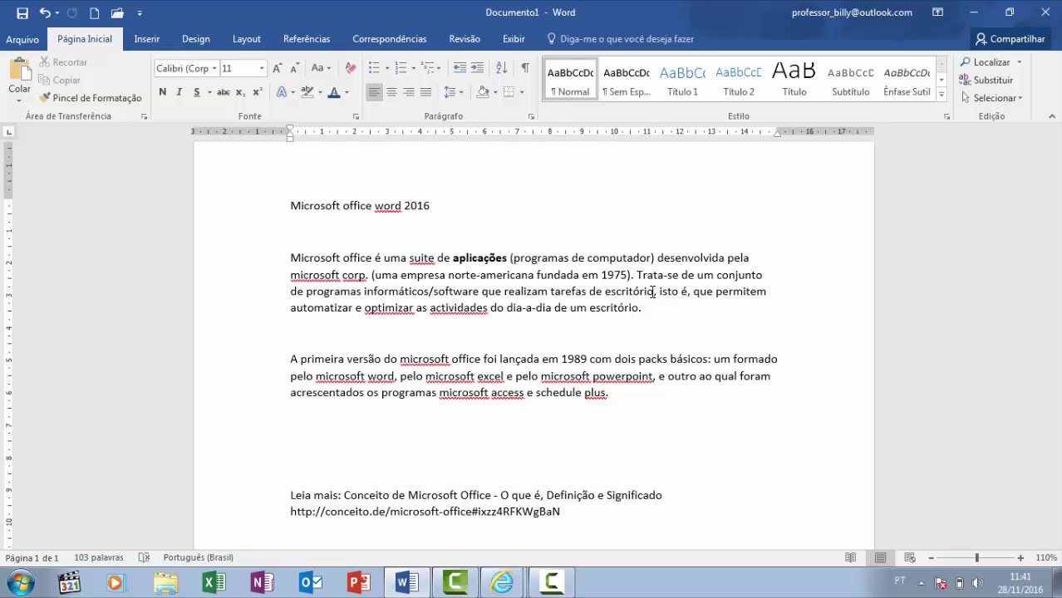
# Step: Move the insertion point through the text, character by character and line by line, to the start of the first body paragraph
pyautogui.press('Left')
pyautogui.press('Left')
pyautogui.press('Left')
pyautogui.press('Down')
pyautogui.press('Down')
pyautogui.press('Down')
pyautogui.press('Left')
pyautogui.press('Up')
pyautogui.press('Up')
pyautogui.press('Up')
pyautogui.press('Down')
pyautogui.press('Down')
pyautogui.press('Down')
pyautogui.press('Left')
pyautogui.press('Left')
pyautogui.press('Right')
pyautogui.press('Right')
pyautogui.press('Up')
pyautogui.press('Up')
pyautogui.press('Left')
pyautogui.press('Left')
pyautogui.press('Left')
pyautogui.press('Left')
pyautogui.press('Left')
pyautogui.press('Left')
pyautogui.press('Left')
pyautogui.press('Left')
pyautogui.press('Left')
pyautogui.press('Left')
pyautogui.press('Left')
pyautogui.press('Left')
pyautogui.press('Left')
pyautogui.press('Left')
pyautogui.press('Left')
pyautogui.press('Left')
pyautogui.press('Left')
pyautogui.press('Left')
pyautogui.press('Left')
pyautogui.press('Left')
pyautogui.press('Left')
pyautogui.press('Left')
pyautogui.press('Left')
pyautogui.press('Left')
pyautogui.press('Left')
pyautogui.press('Left')
pyautogui.press('Left')
pyautogui.press('Up')
pyautogui.press('Up')
pyautogui.press('Up')
pyautogui.press('Down')
pyautogui.press('Up')
pyautogui.press('Right')
pyautogui.press('Down')
pyautogui.press('Down')
pyautogui.press('Down')
pyautogui.press('Left')
pyautogui.press('Left')
pyautogui.press('Up')
pyautogui.press('Up')
pyautogui.press('Up')
pyautogui.press('Up')
pyautogui.press('Down')
pyautogui.press('Left')
pyautogui.press('Left')
pyautogui.press('Left')
pyautogui.press('Left')
pyautogui.press('Left')
pyautogui.press('Left')
pyautogui.press('Left')
pyautogui.press('Left')
pyautogui.press('Left')
pyautogui.press('Left')
pyautogui.press('Left')
pyautogui.press('Left')
pyautogui.press('Left')
pyautogui.press('Left')
pyautogui.press('Left')
pyautogui.press('Left')
pyautogui.press('Left')
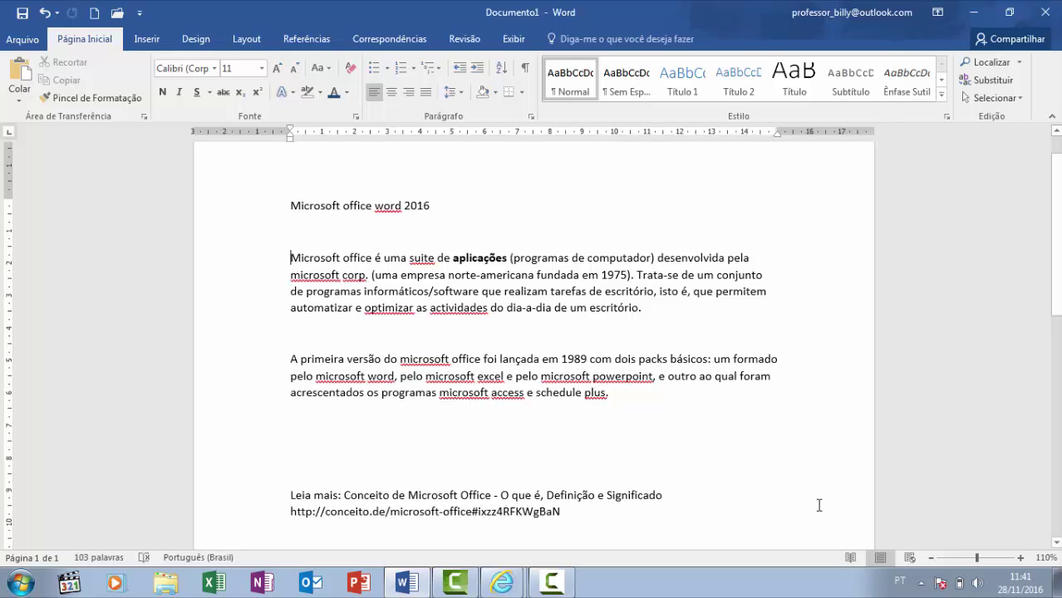
# Step: Extend a selection character by character from the start of the first body paragraph through "(pro" in its first line
pyautogui.hotkey('shift', 'Right')
pyautogui.hotkey('shift', 'Right')
pyautogui.hotkey('shift', 'Right')
pyautogui.hotkey('shift', 'Right')
pyautogui.hotkey('shift', 'Right')
pyautogui.hotkey('shift', 'Right')
pyautogui.hotkey('shift', 'Right')
pyautogui.hotkey('shift', 'Right')
pyautogui.hotkey('shift', 'Right')
pyautogui.hotkey('shift', 'Right')
pyautogui.hotkey('shift', 'Right')
pyautogui.hotkey('shift', 'Right')
pyautogui.hotkey('shift', 'Right')
pyautogui.hotkey('shift', 'Right')
pyautogui.hotkey('shift', 'Right')
pyautogui.hotkey('shift', 'Right')
pyautogui.hotkey('shift', 'Right')
pyautogui.hotkey('shift', 'Right')
pyautogui.hotkey('shift', 'Right')
pyautogui.hotkey('shift', 'Right')
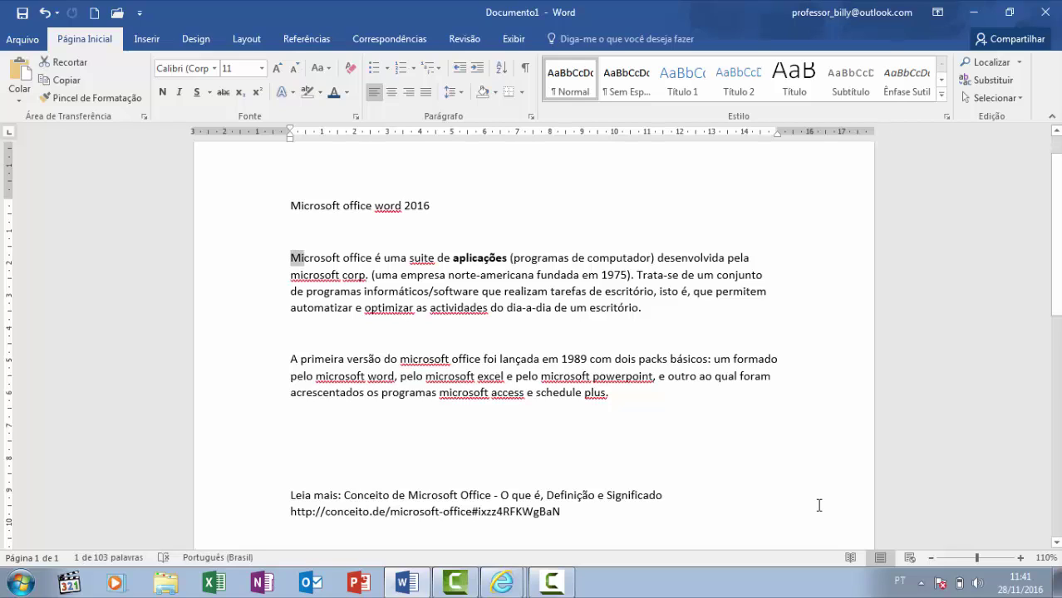
pyautogui.hotkey('shift', 'Right')
pyautogui.hotkey('shift', 'Right')
pyautogui.hotkey('shift', 'Right')
pyautogui.hotkey('shift', 'Right')
pyautogui.hotkey('shift', 'Right')
pyautogui.hotkey('shift', 'Right')
pyautogui.hotkey('shift', 'Right')
pyautogui.hotkey('shift', 'Right')
pyautogui.hotkey('shift', 'Right')
pyautogui.hotkey('shift', 'Right')
pyautogui.hotkey('shift', 'Right')
pyautogui.hotkey('shift', 'Right')
pyautogui.hotkey('shift', 'Right')
pyautogui.hotkey('shift', 'Right')
pyautogui.hotkey('shift', 'Right')
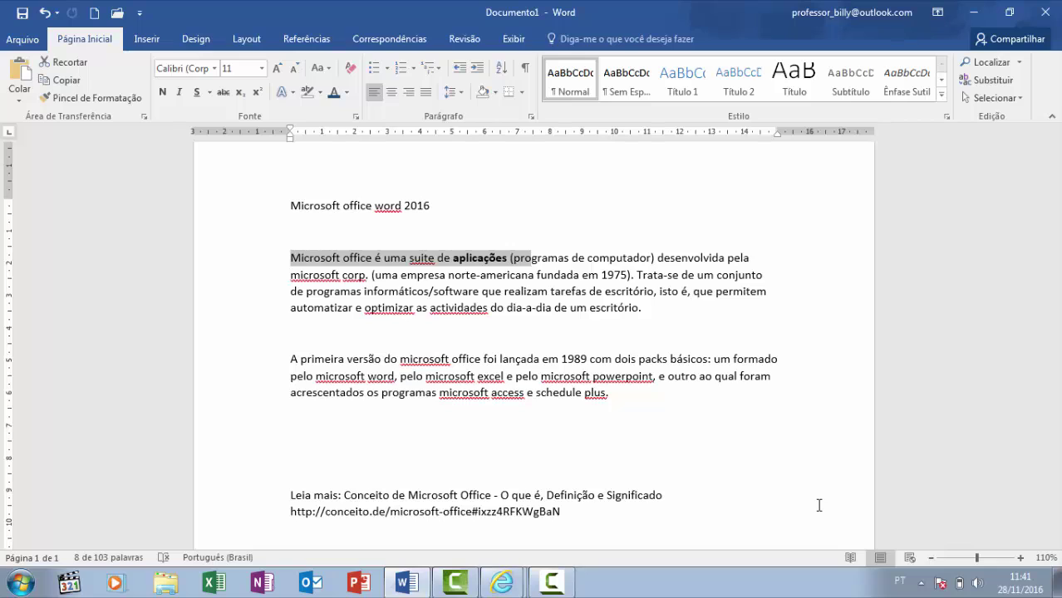
# Step: Extend the selection down line by line and finish it character by character at the end of the first body paragraph
pyautogui.hotkey('shift', 'Down')
pyautogui.hotkey('shift', 'Down')
pyautogui.hotkey('shift', 'Down')
pyautogui.hotkey('shift', 'Down')
pyautogui.hotkey('shift', 'Up')
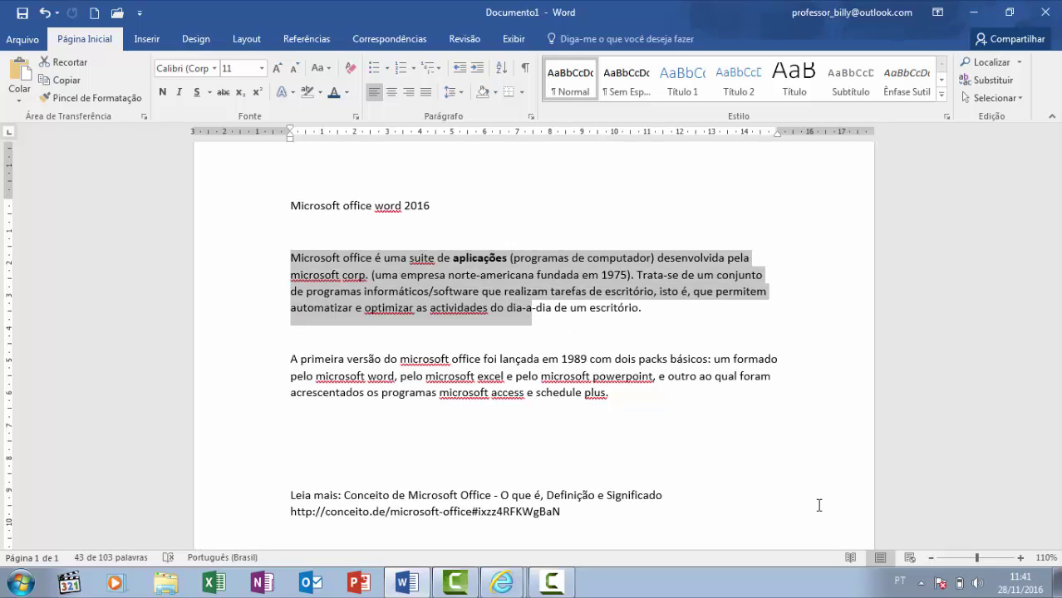
pyautogui.hotkey('shift', 'Right')
pyautogui.hotkey('shift', 'Right')
pyautogui.hotkey('shift', 'Right')
pyautogui.hotkey('shift', 'Right')
pyautogui.hotkey('shift', 'Right')
pyautogui.hotkey('shift', 'Right')
pyautogui.hotkey('shift', 'Right')
pyautogui.hotkey('shift', 'Right')
pyautogui.hotkey('shift', 'Right')
pyautogui.hotkey('shift', 'Right')
pyautogui.hotkey('shift', 'Right')
pyautogui.hotkey('shift', 'Right')
pyautogui.hotkey('shift', 'Right')
pyautogui.hotkey('shift', 'Right')
pyautogui.hotkey('shift', 'Right')
pyautogui.hotkey('shift', 'Right')
pyautogui.hotkey('shift', 'Right')
pyautogui.hotkey('shift', 'Right')
pyautogui.hotkey('shift', 'Right')
pyautogui.hotkey('shift', 'Right')
pyautogui.hotkey('shift', 'Right')
pyautogui.hotkey('shift', 'Right')
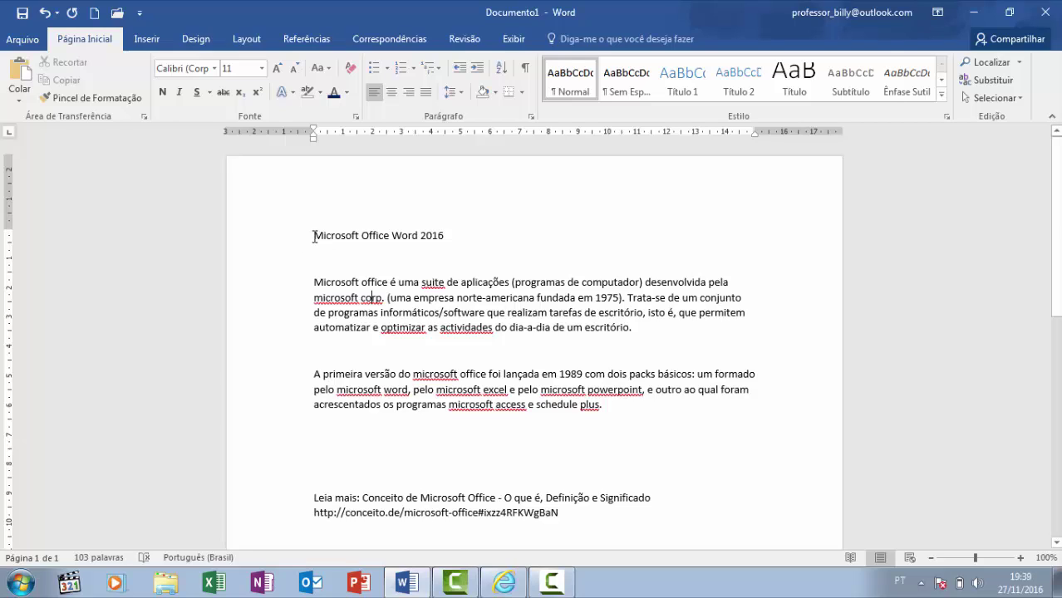
# Step: Select the whole title "Microsoft Office Word 2016" and clear the selection, repeating the selection once
pyautogui.moveTo(314, 235); pyautogui.dragTo(441, 239)
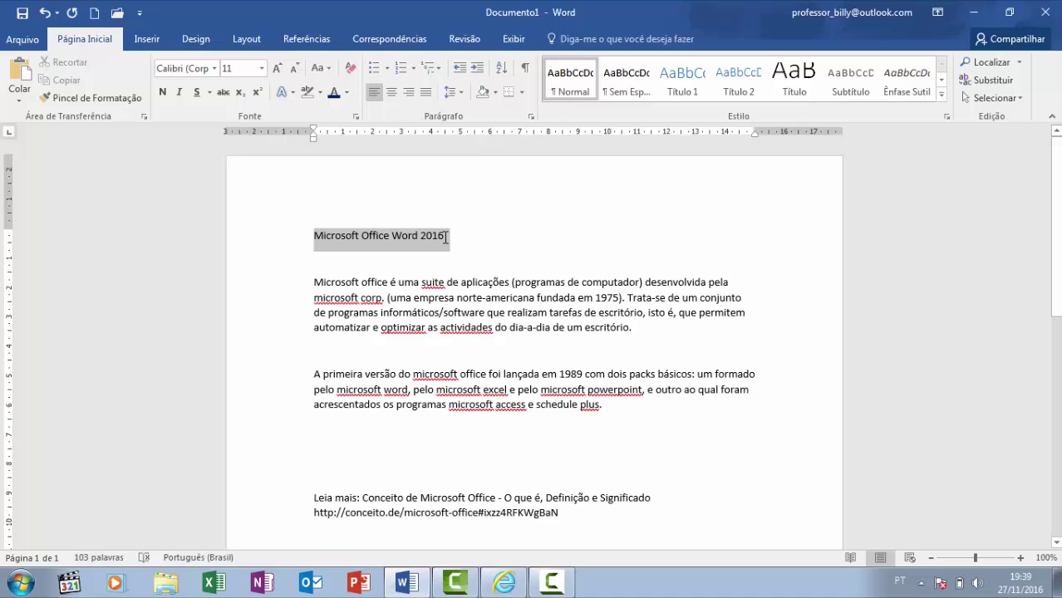
pyautogui.moveTo(445, 237); pyautogui.dragTo(447, 239)
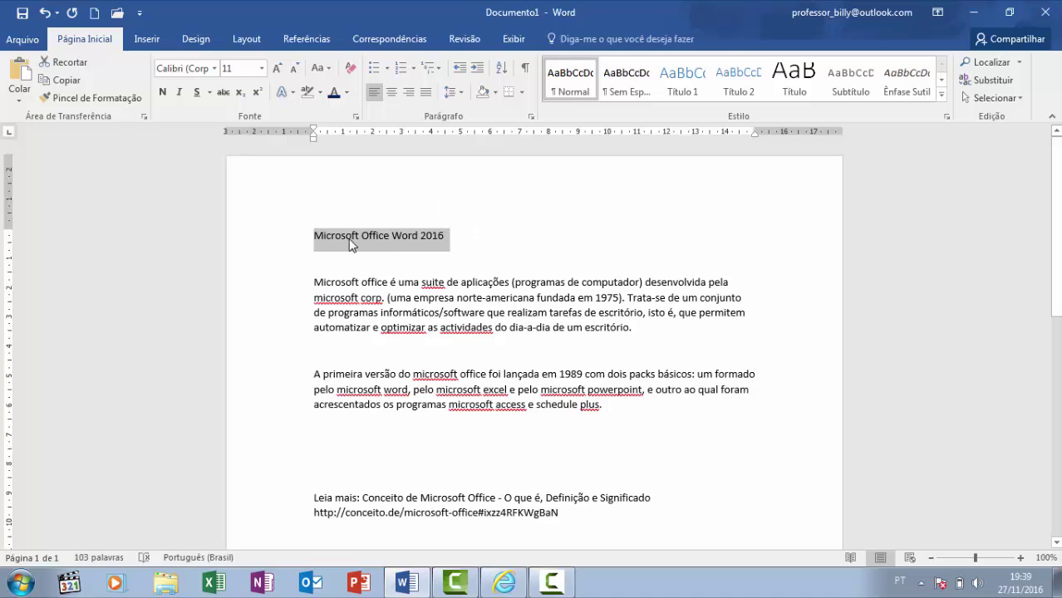
pyautogui.click(467, 251)
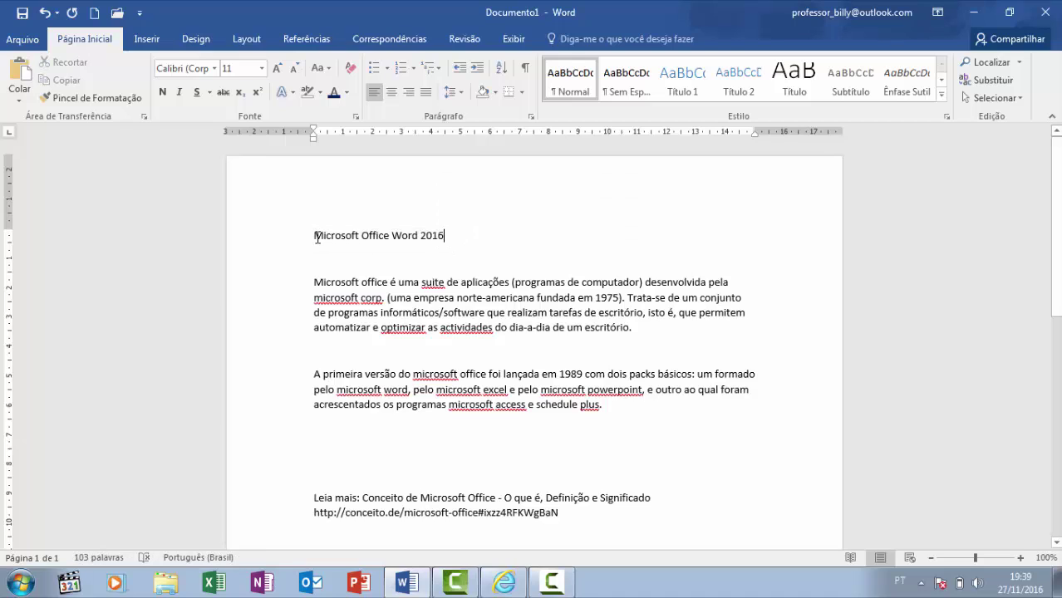
pyautogui.moveTo(316, 239); pyautogui.dragTo(449, 245)
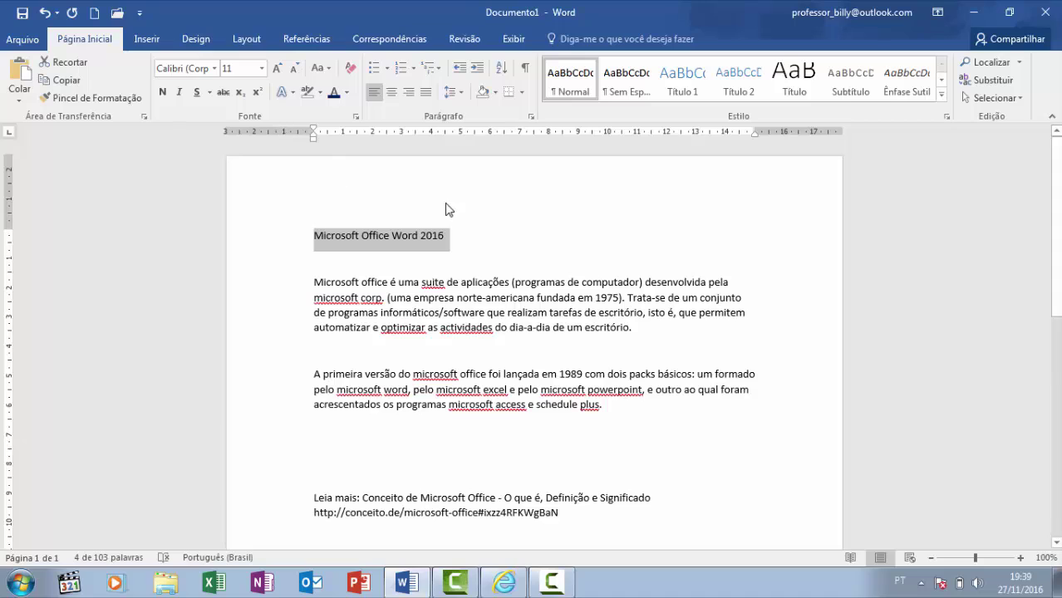
pyautogui.click(441, 236)
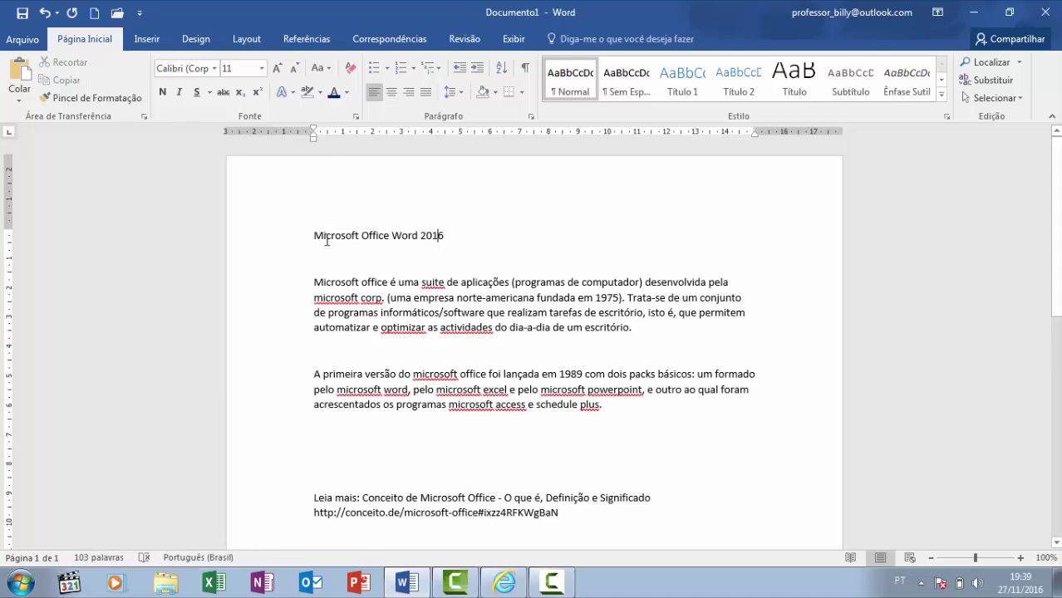
# Step: Change the font of the title "Microsoft Office Word 2016" to Adobe Gothic Std B
pyautogui.moveTo(313, 235); pyautogui.dragTo(476, 238)
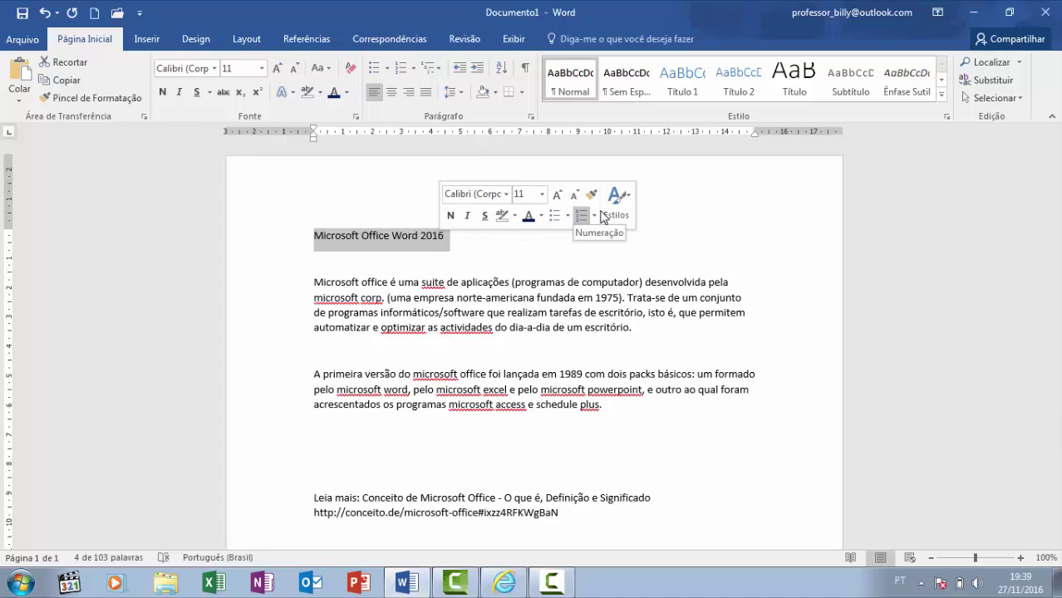
pyautogui.click(216, 69)
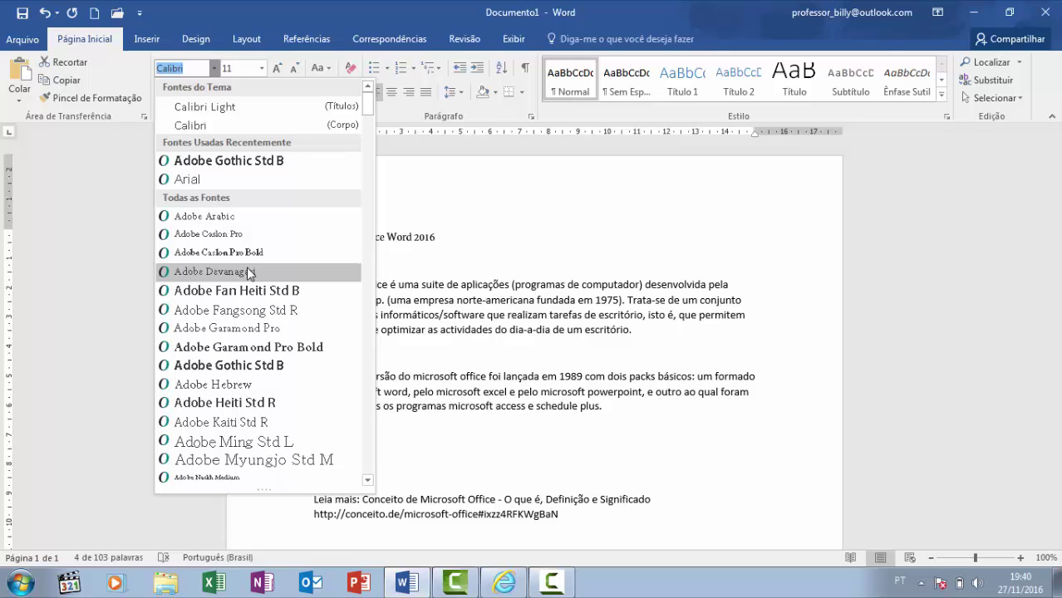
pyautogui.click(250, 162)
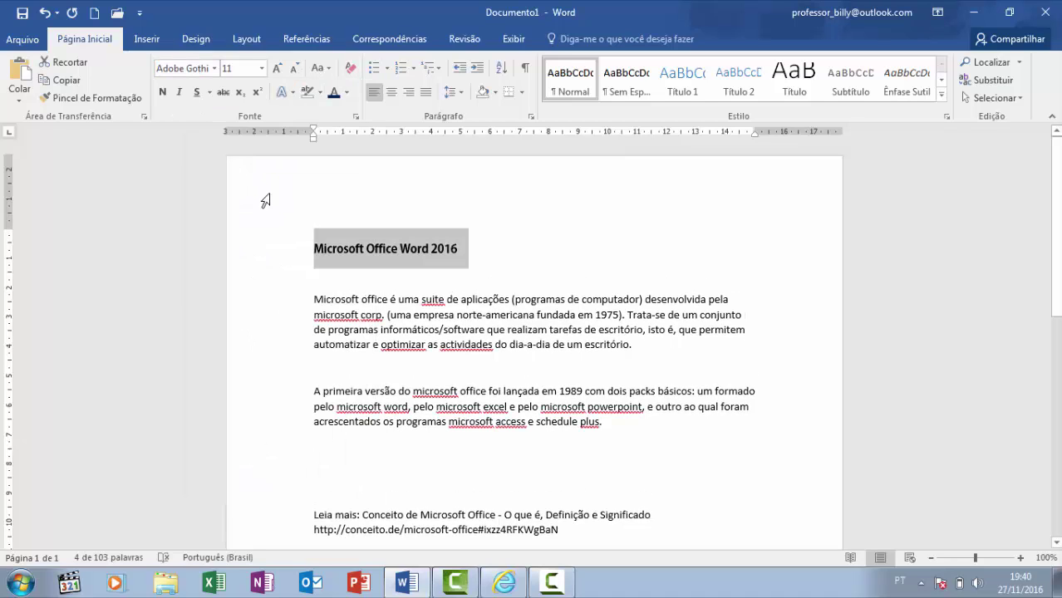
# Step: Reselect the whole title and set its font size to 14
pyautogui.click(468, 253)
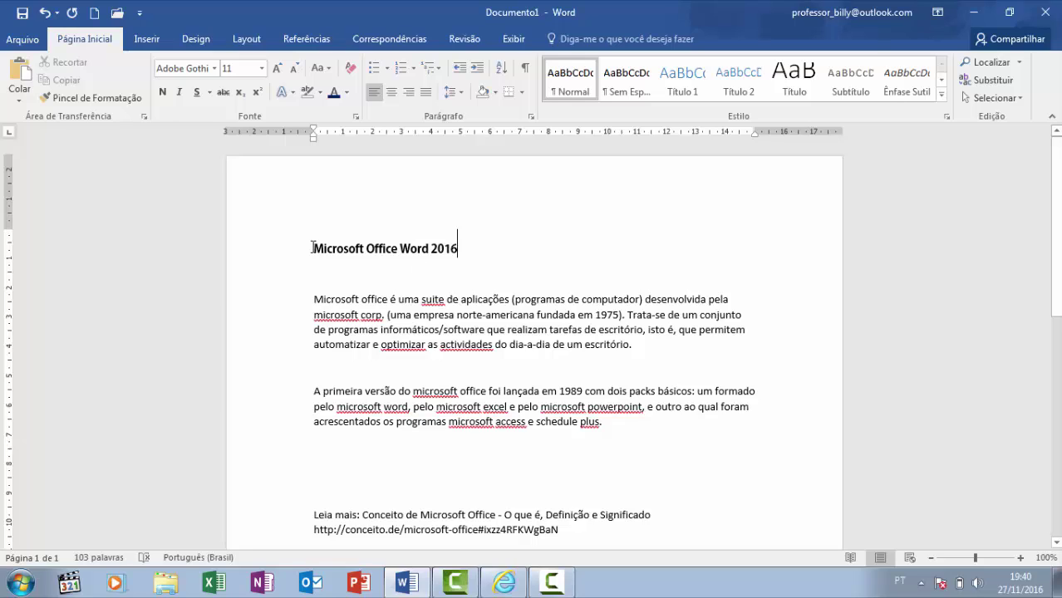
pyautogui.moveTo(313, 248); pyautogui.dragTo(465, 249)
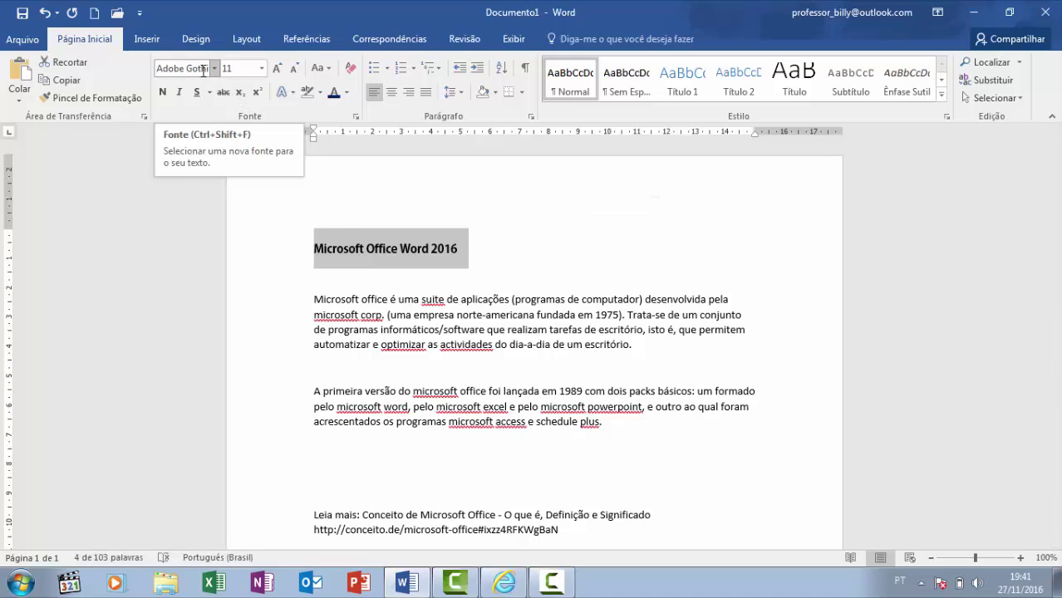
pyautogui.click(263, 69)
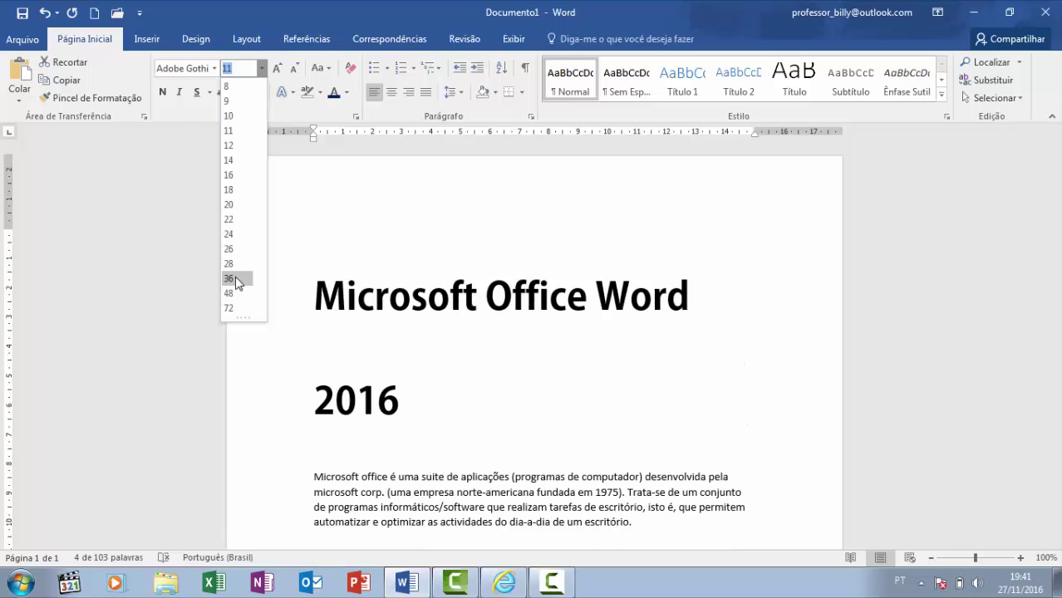
pyautogui.click(233, 162)
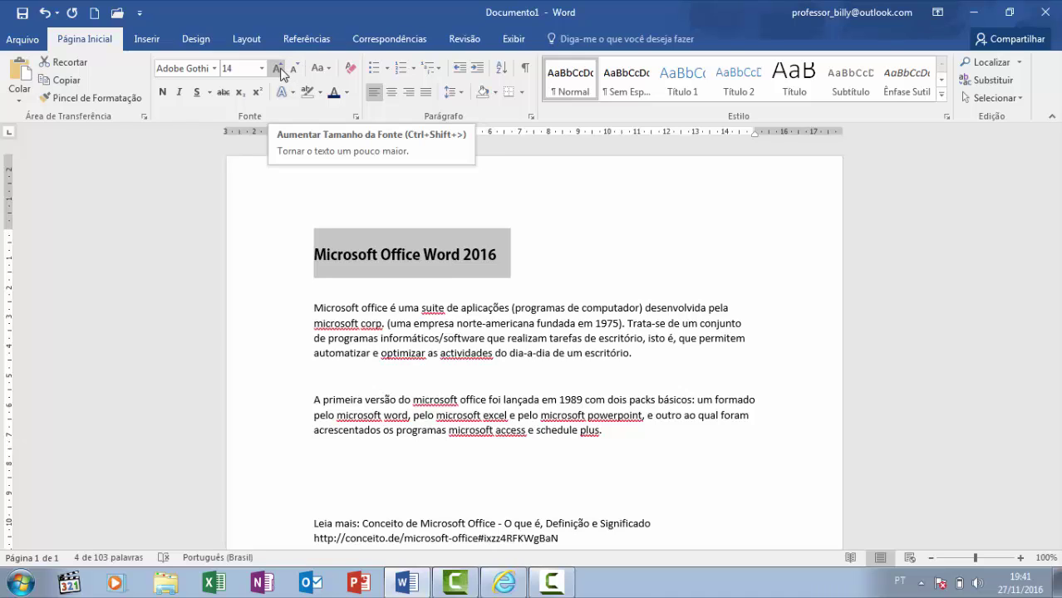
# Step: Increase the title's font size in steps to 20 and reduce it in steps back to 14
pyautogui.click(281, 71)
pyautogui.click(281, 72)
pyautogui.click(281, 72)
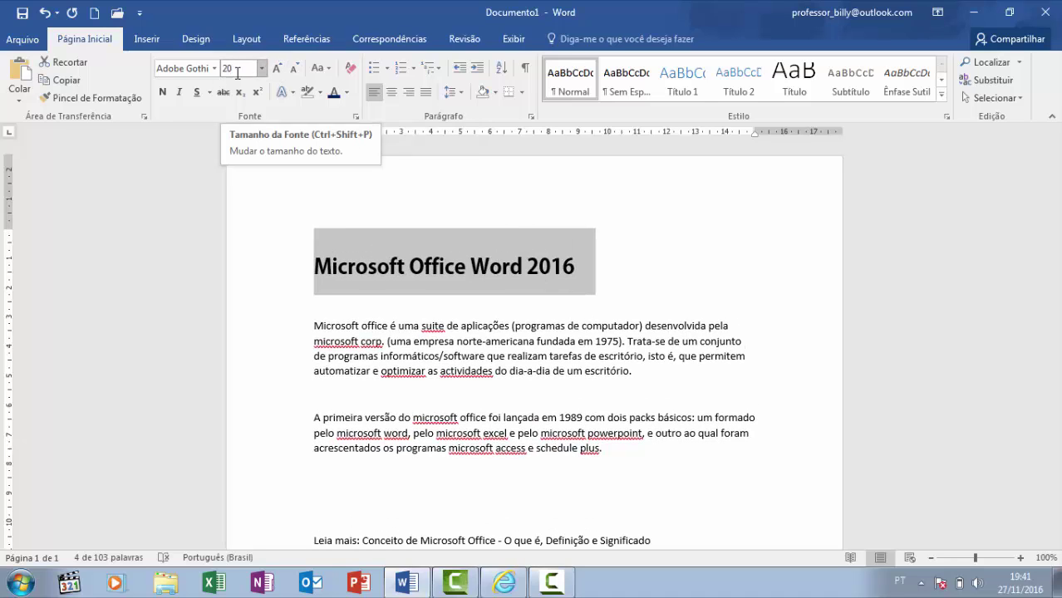
pyautogui.click(296, 72)
pyautogui.click(296, 72)
pyautogui.click(295, 71)
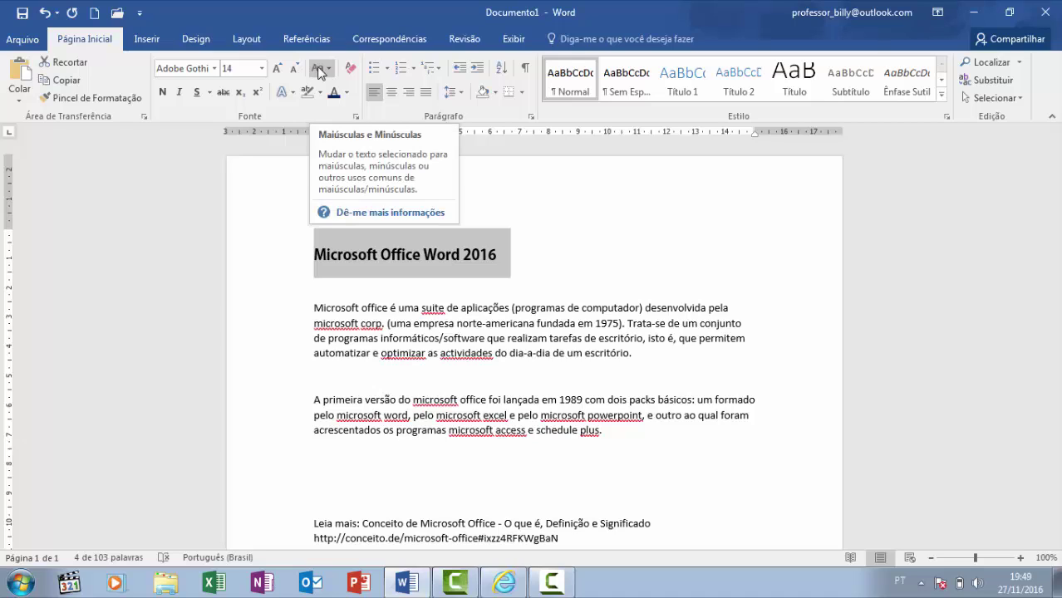
# Step: Reselect the title text and convert it first to all uppercase and after that to all lowercase
pyautogui.click(553, 238)
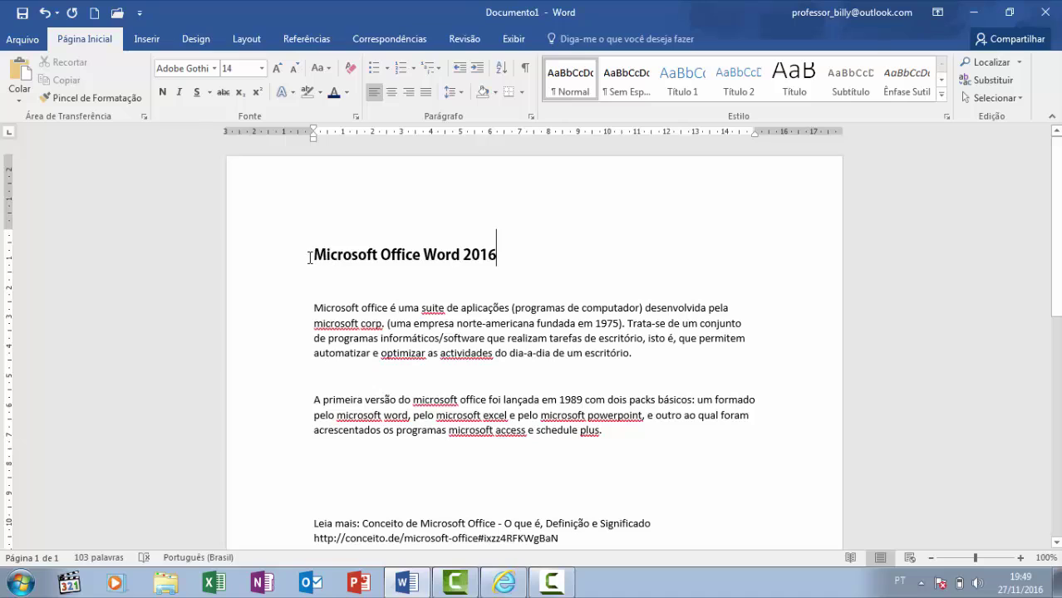
pyautogui.moveTo(312, 256); pyautogui.dragTo(495, 257)
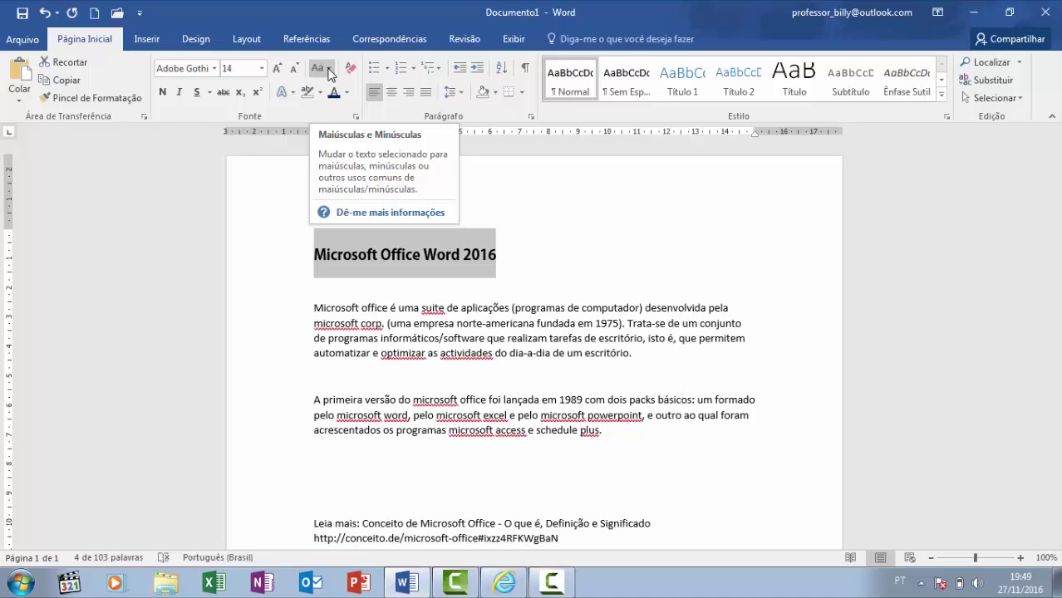
pyautogui.click(330, 71)
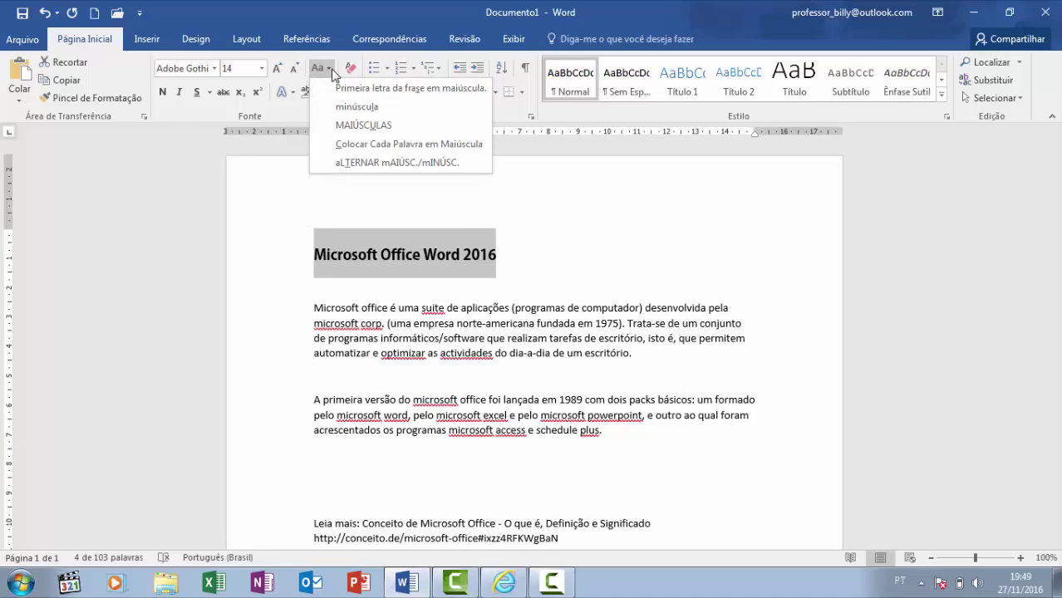
pyautogui.click(363, 126)
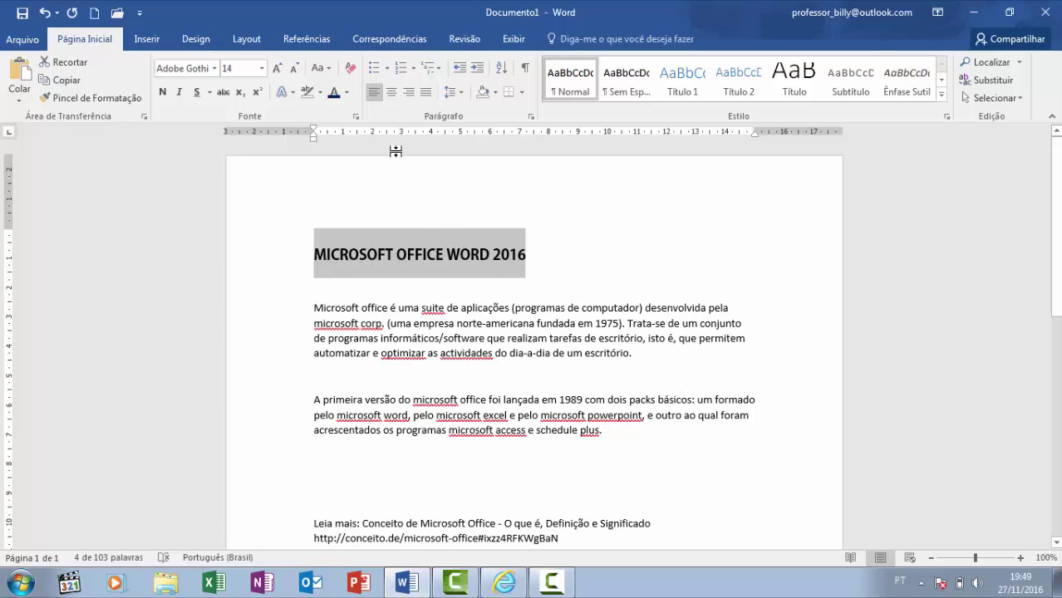
pyautogui.click(330, 72)
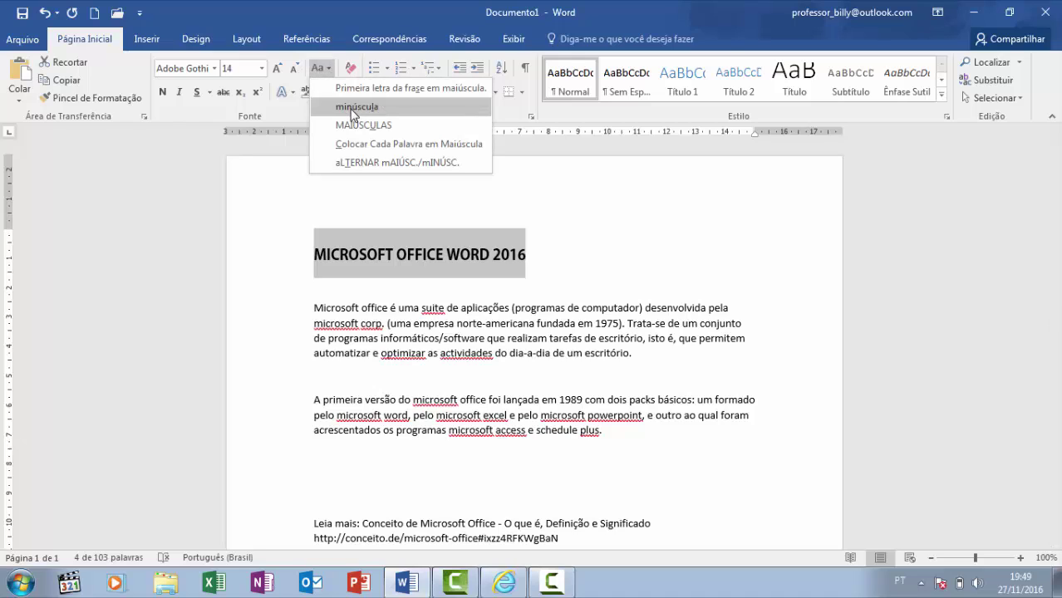
pyautogui.click(353, 108)
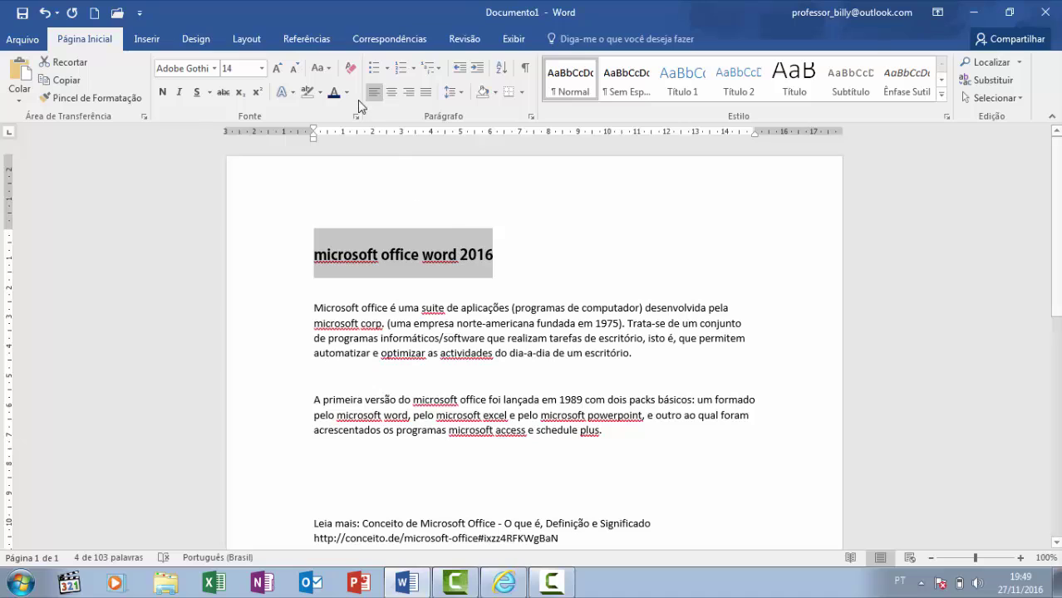
# Step: Capitalize each word of the title, and invert its letter case with the toggle case option
pyautogui.click(320, 68)
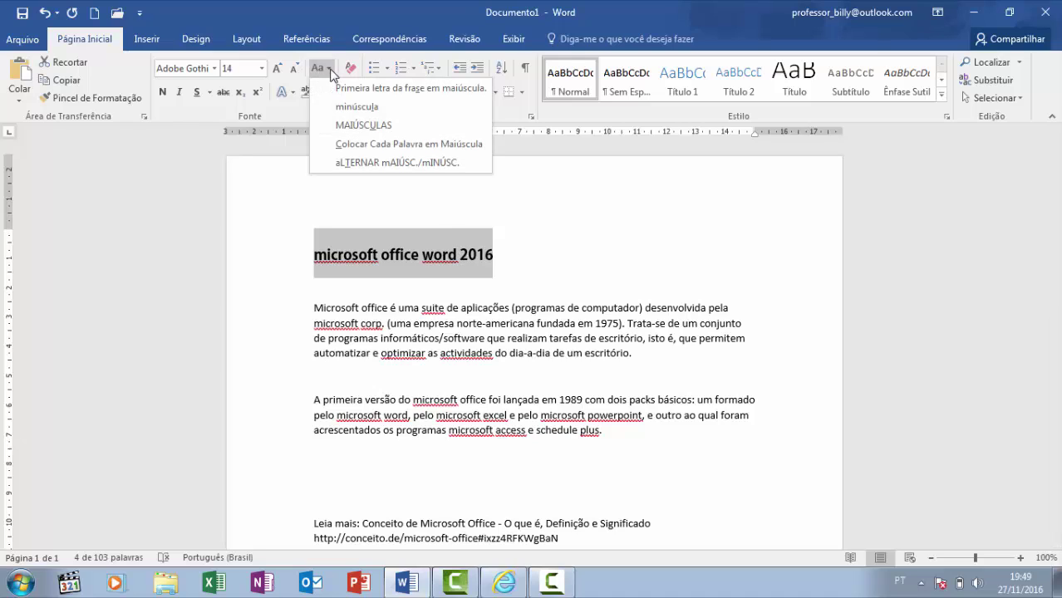
pyautogui.click(454, 146)
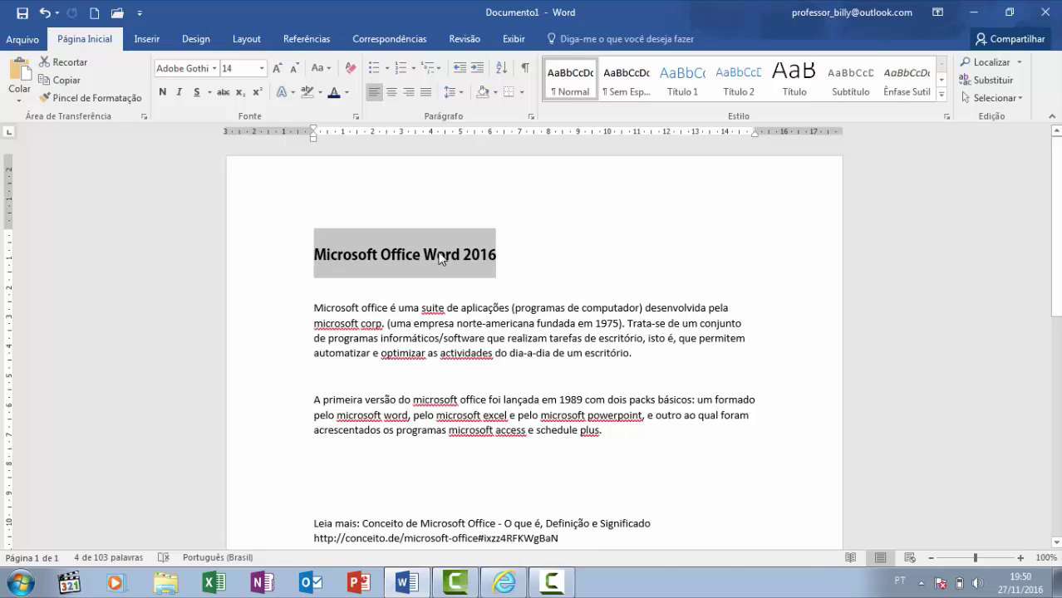
pyautogui.click(321, 68)
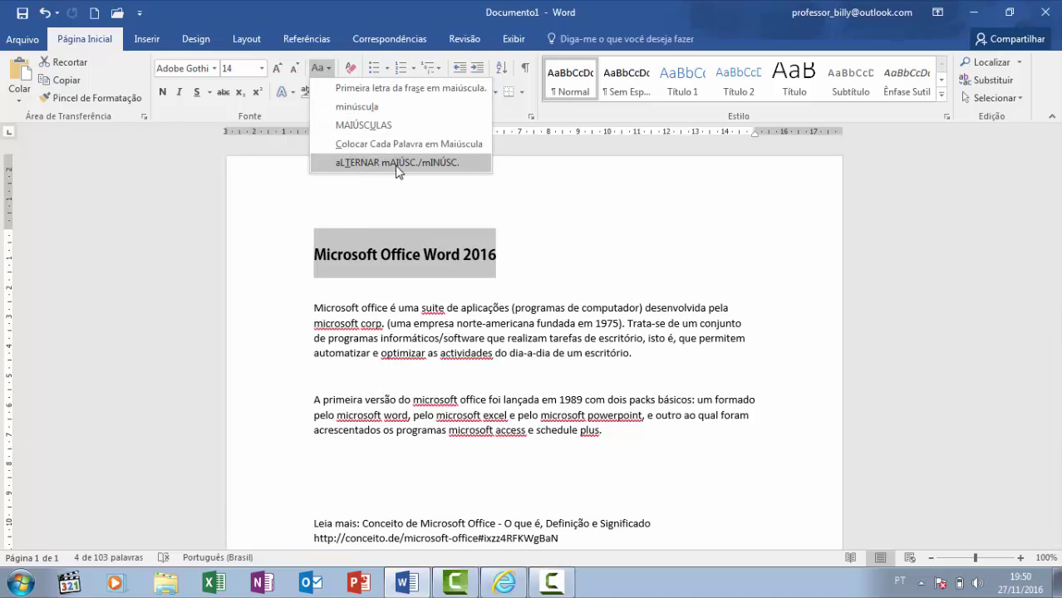
pyautogui.click(431, 164)
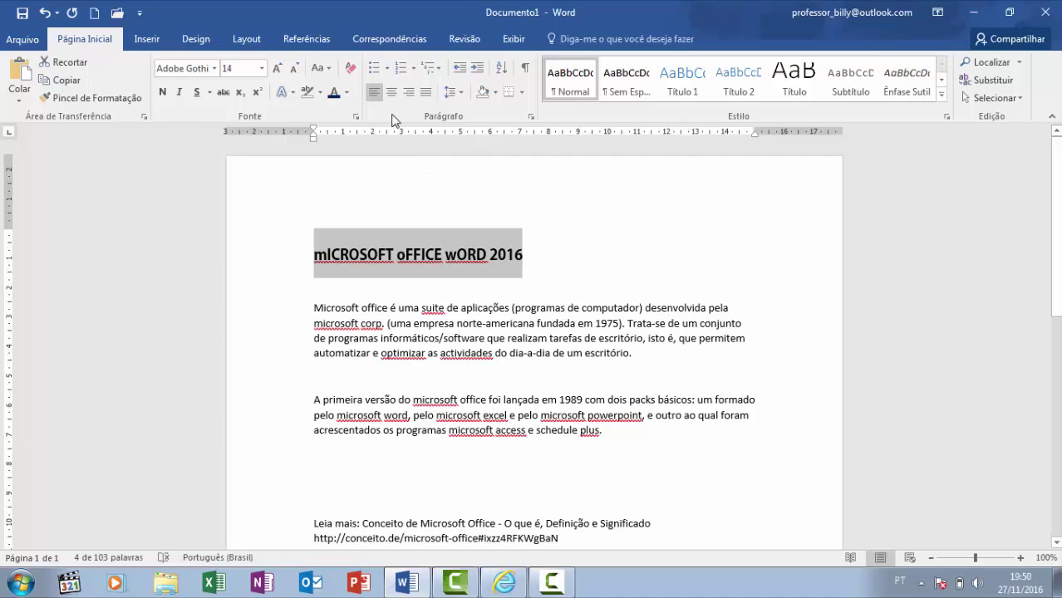
# Step: Convert the title to sentence case, with only its first letter capitalized, and clear the selection
pyautogui.click(329, 70)
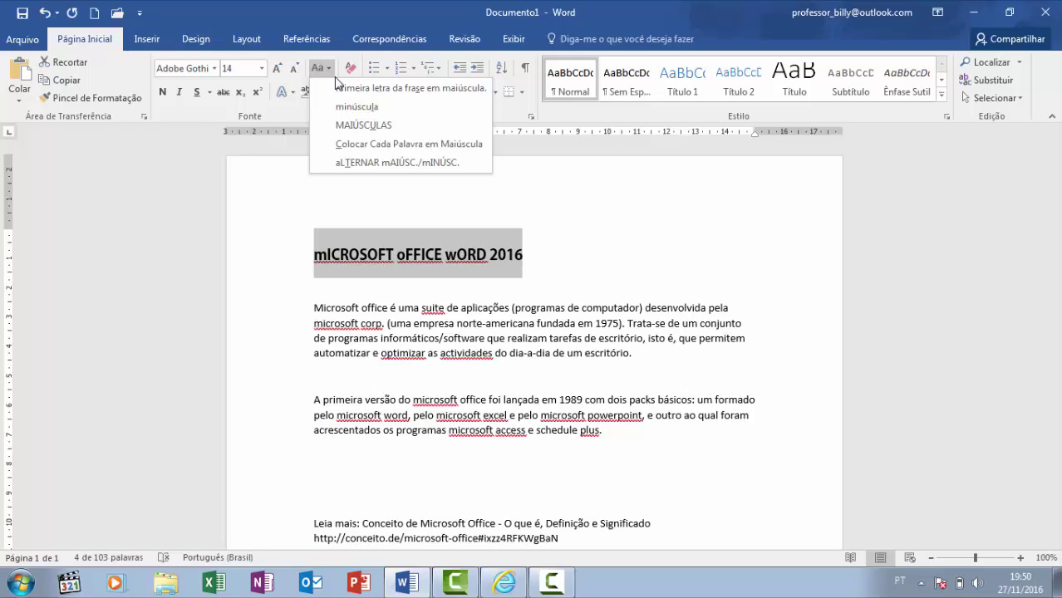
pyautogui.click(360, 89)
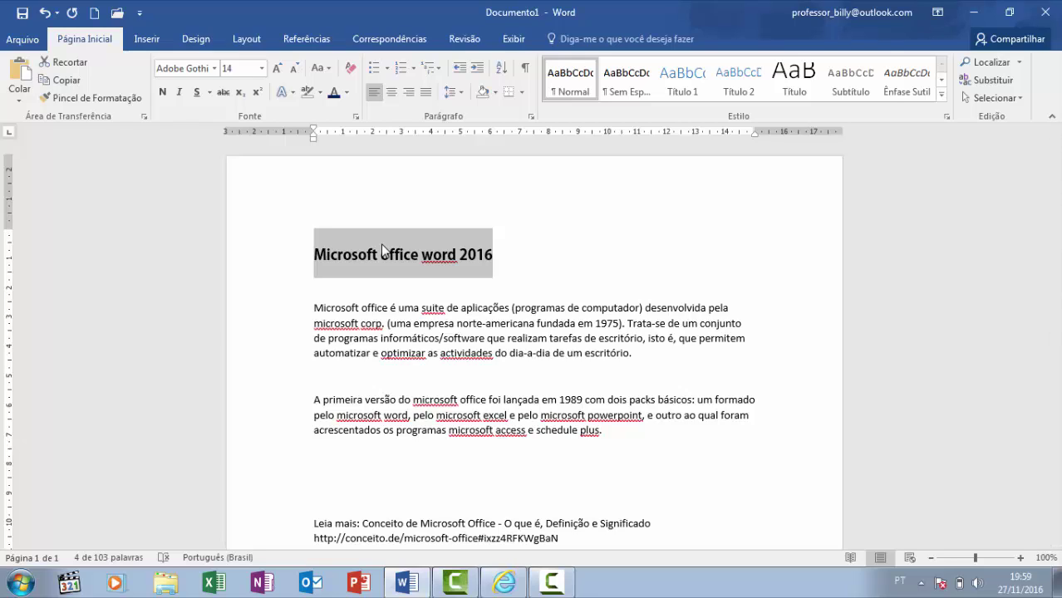
pyautogui.click(467, 337)
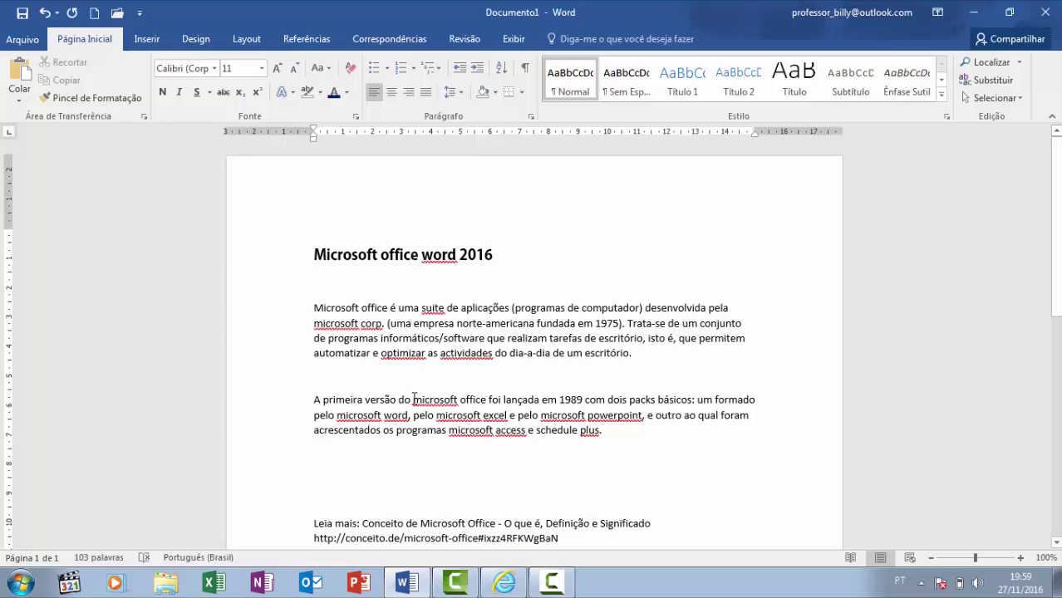
# Step: Underline the word "microsoft" before "office" in the second paragraph with a single solid line
pyautogui.moveTo(413, 400); pyautogui.dragTo(458, 397)
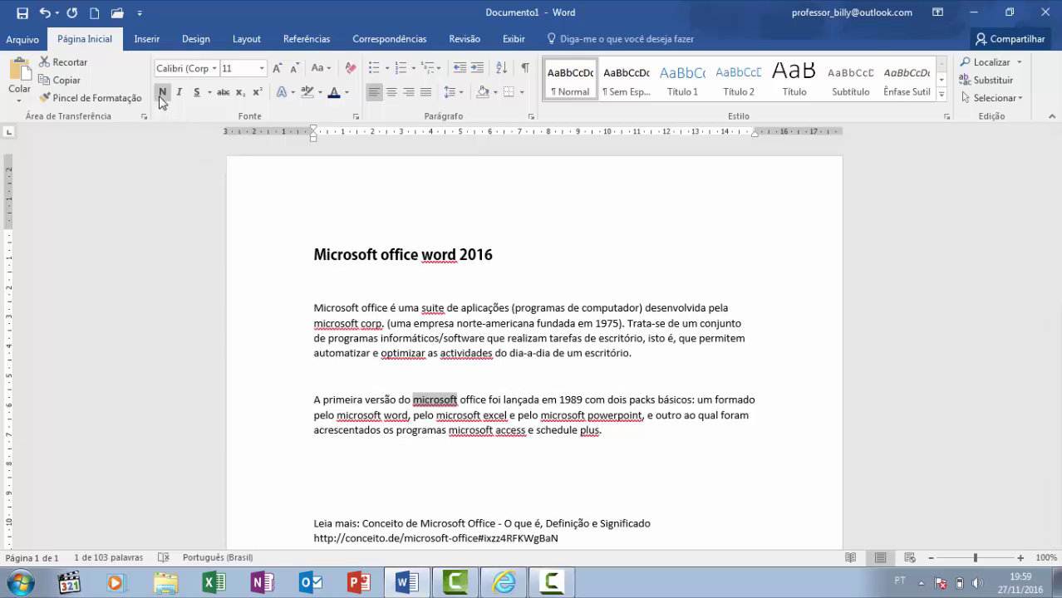
pyautogui.click(203, 98)
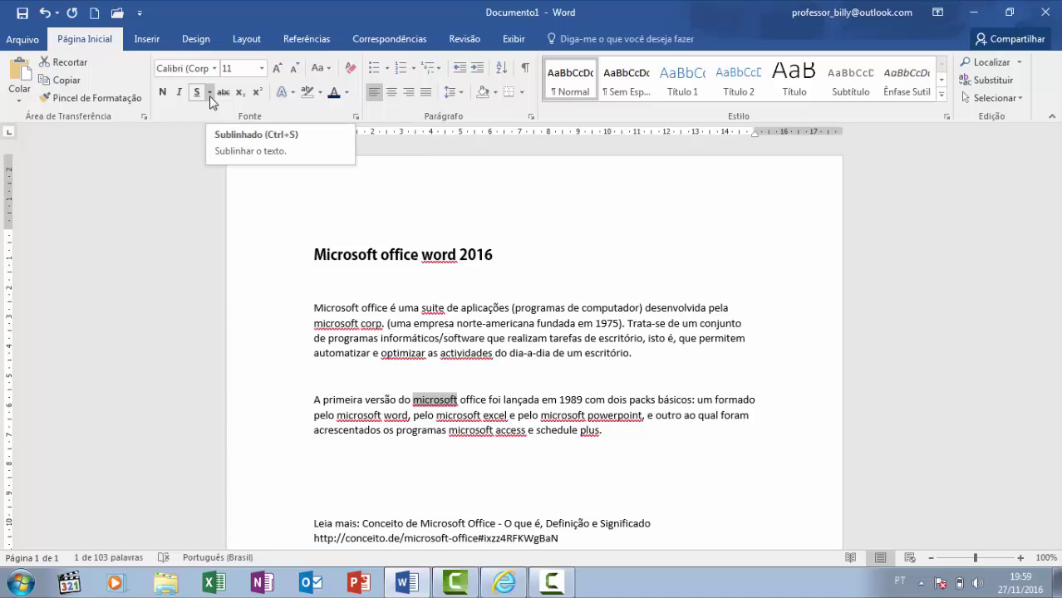
pyautogui.click(210, 92)
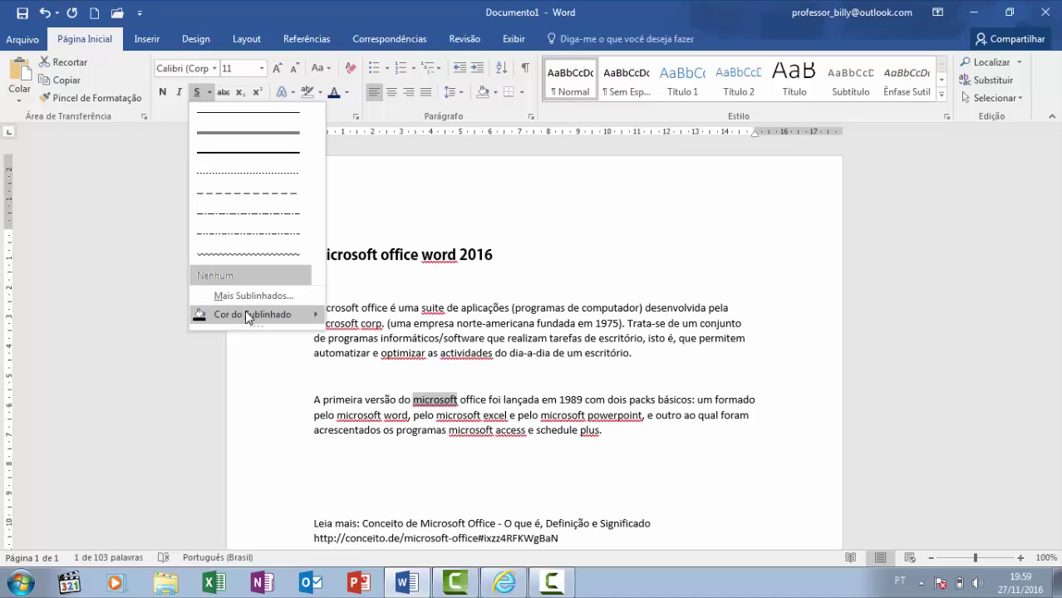
pyautogui.moveTo(247, 319)
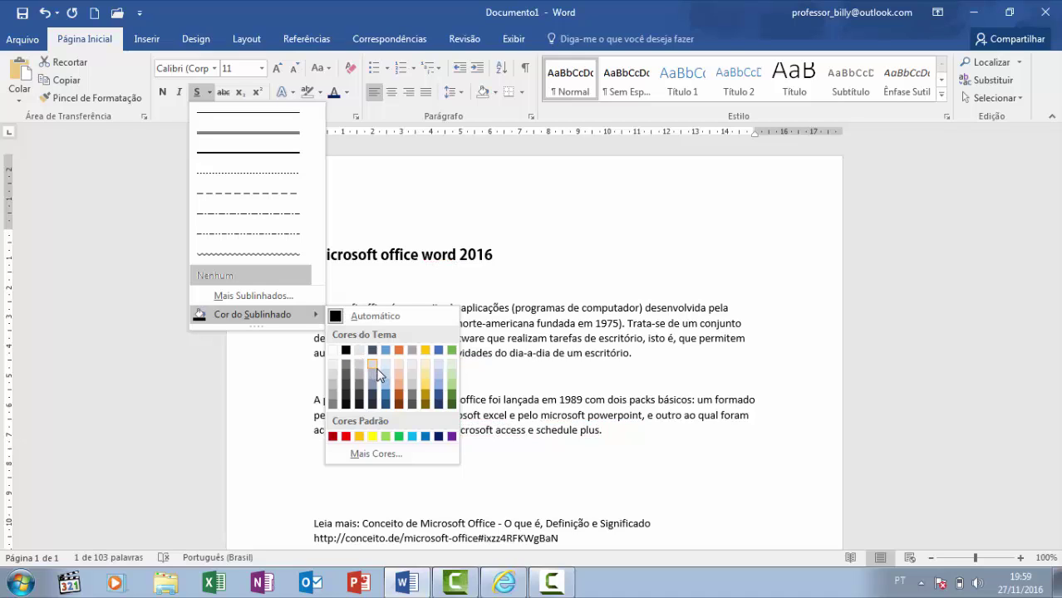
pyautogui.click(258, 118)
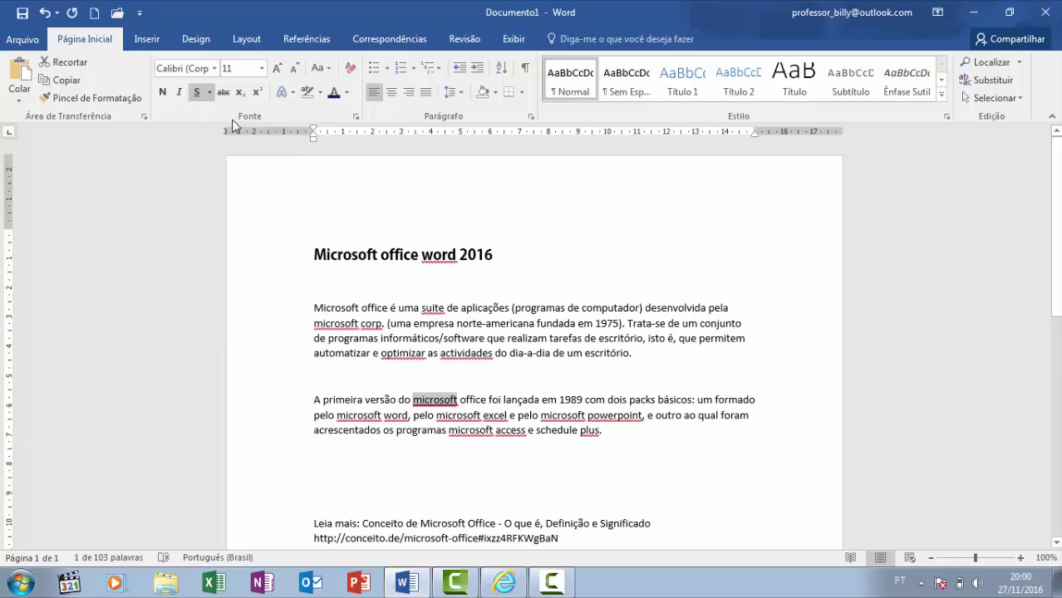
# Step: Make the underlined word "microsoft" bold and italic, and clear the selection
pyautogui.click(163, 92)
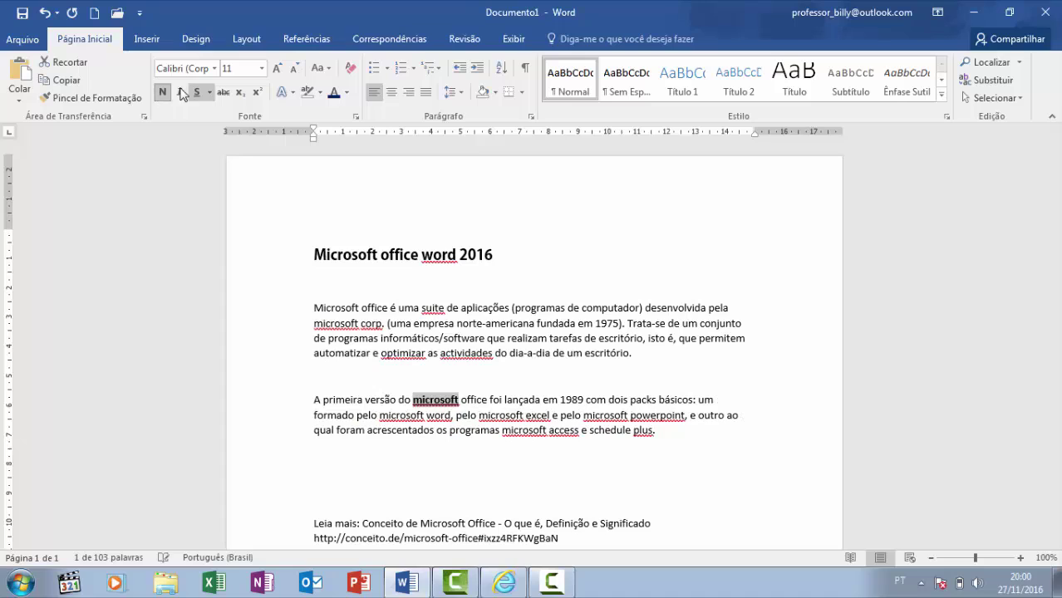
pyautogui.click(181, 93)
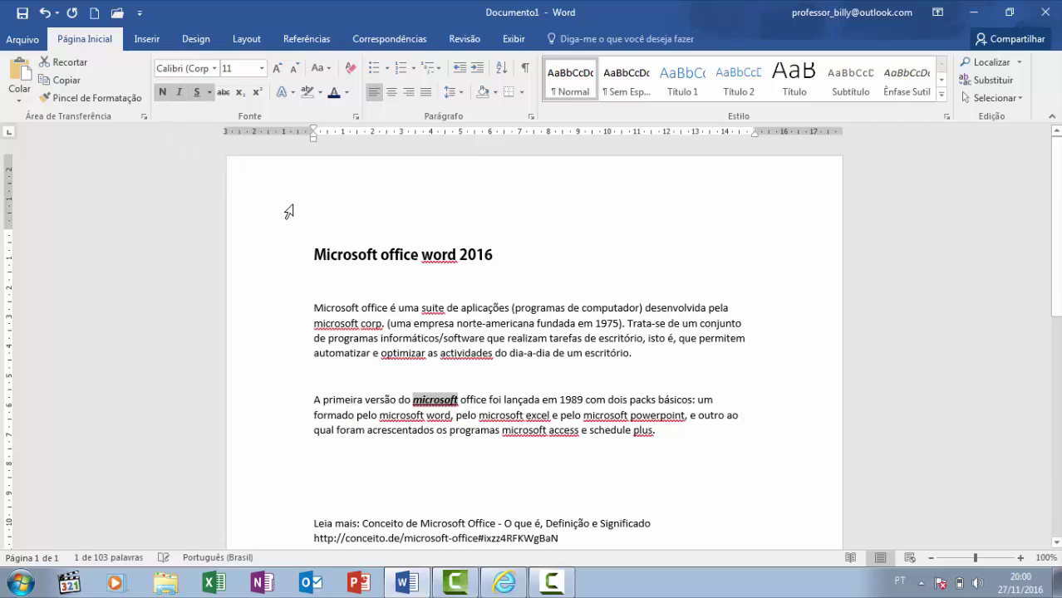
pyautogui.click(760, 403)
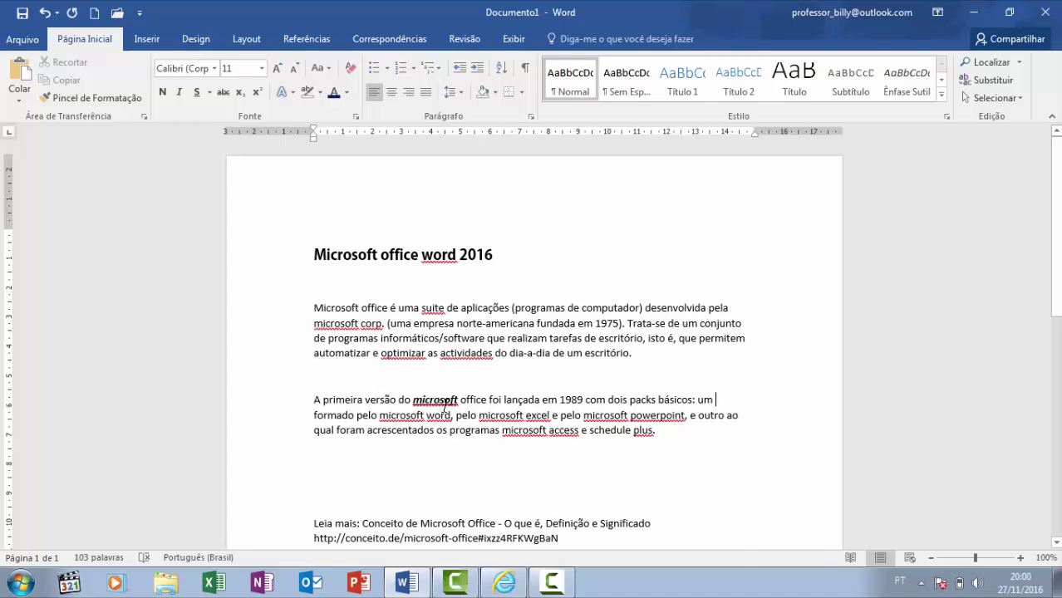
# Step: Apply strikethrough to the word "office" in the first line of the first paragraph and clear the selection
pyautogui.keyDown('ctrl'); pyautogui.scroll(6, 424, 410); pyautogui.keyUp('ctrl')
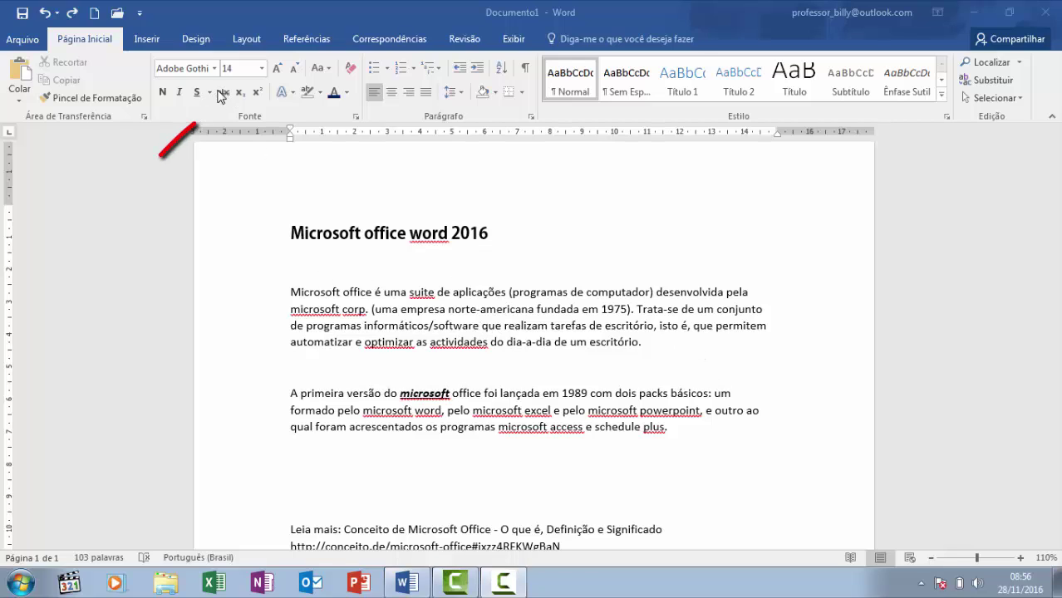
pyautogui.click(345, 293)
pyautogui.moveTo(343, 294); pyautogui.dragTo(374, 294)
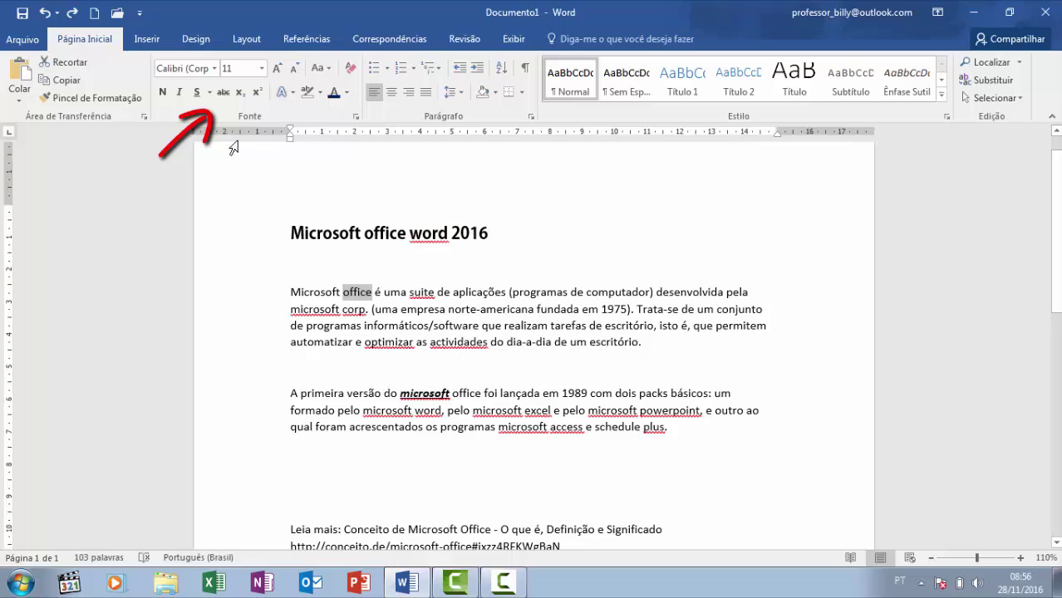
pyautogui.click(224, 96)
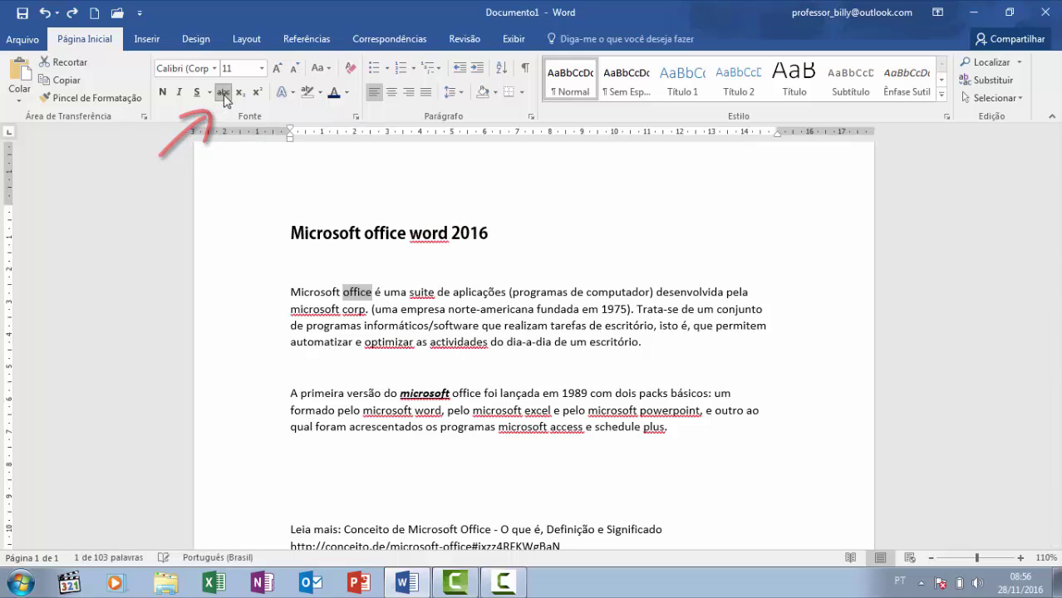
pyautogui.click(464, 312)
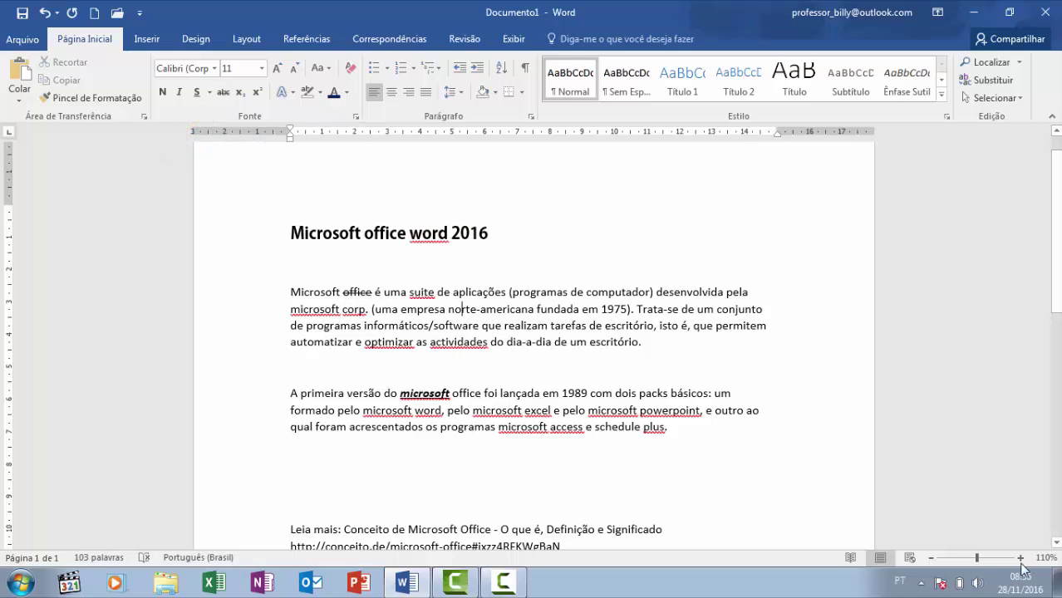
# Step: Format the final digit 6 of "2016" in the title as subscript
pyautogui.click(1020, 557)
pyautogui.click(1021, 557)
pyautogui.click(1020, 558)
pyautogui.click(1021, 558)
pyautogui.click(1021, 558)
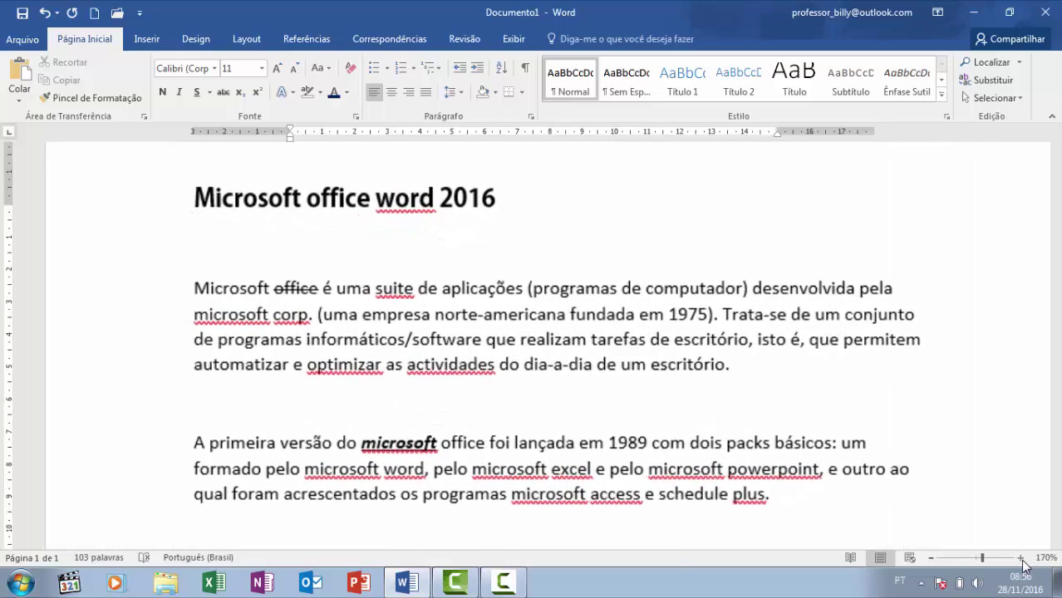
pyautogui.click(1020, 557)
pyautogui.click(1021, 558)
pyautogui.click(1021, 557)
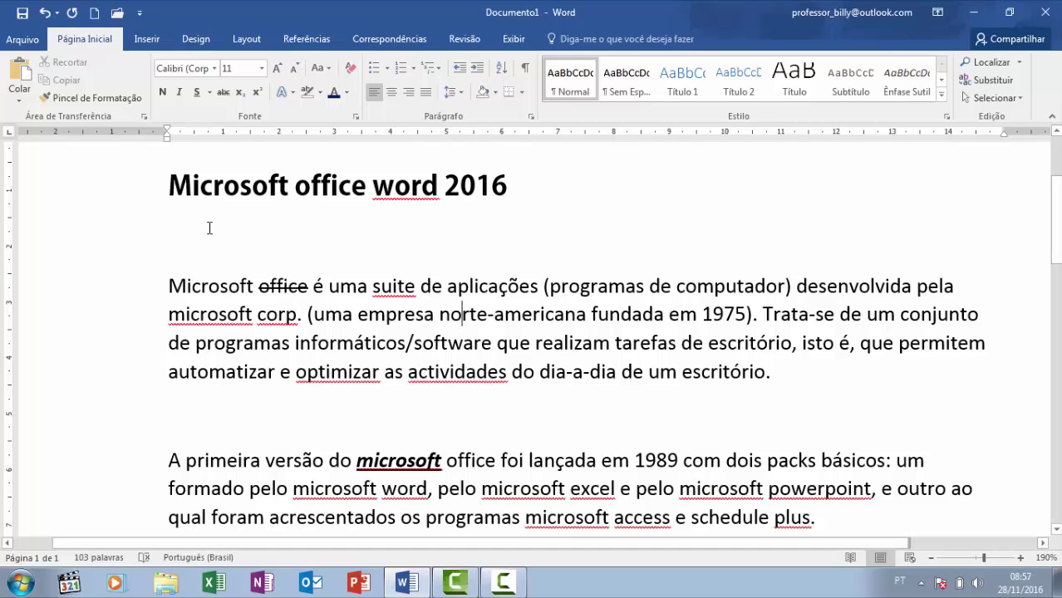
pyautogui.scroll(3, 244, 161)
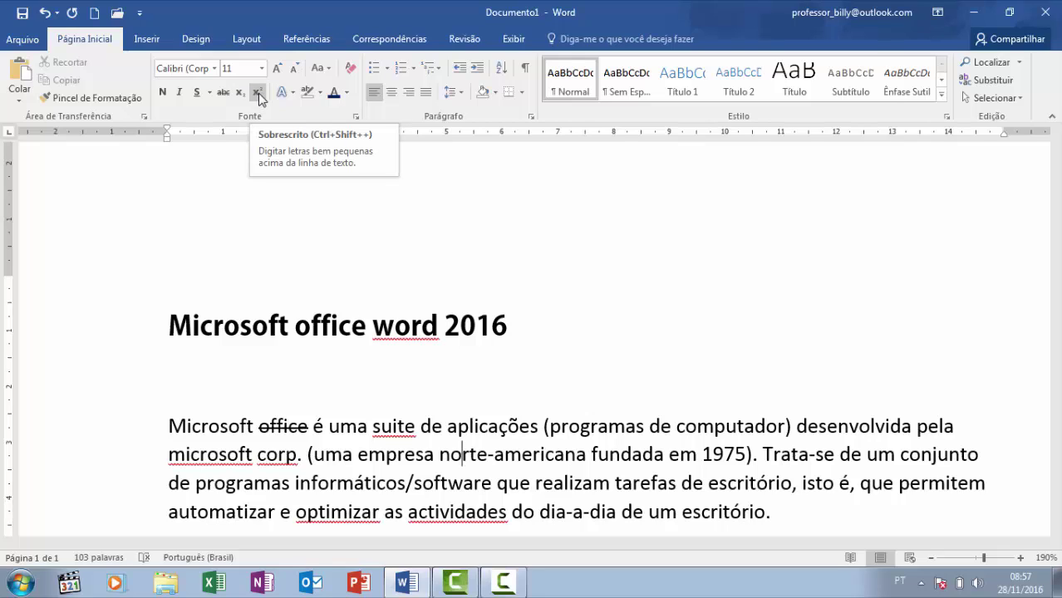
pyautogui.click(490, 331)
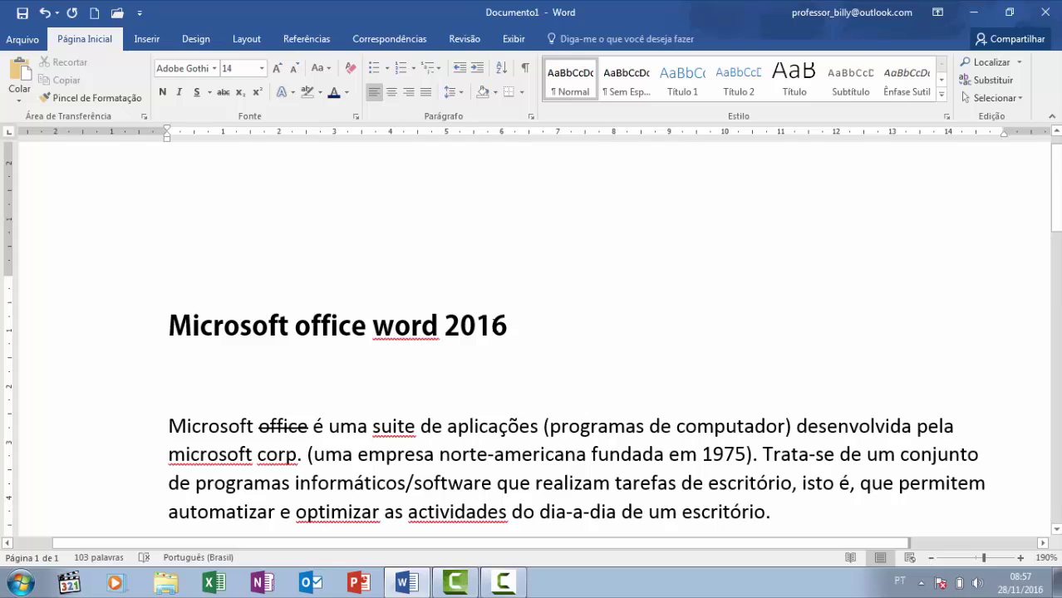
pyautogui.moveTo(492, 329); pyautogui.dragTo(513, 329)
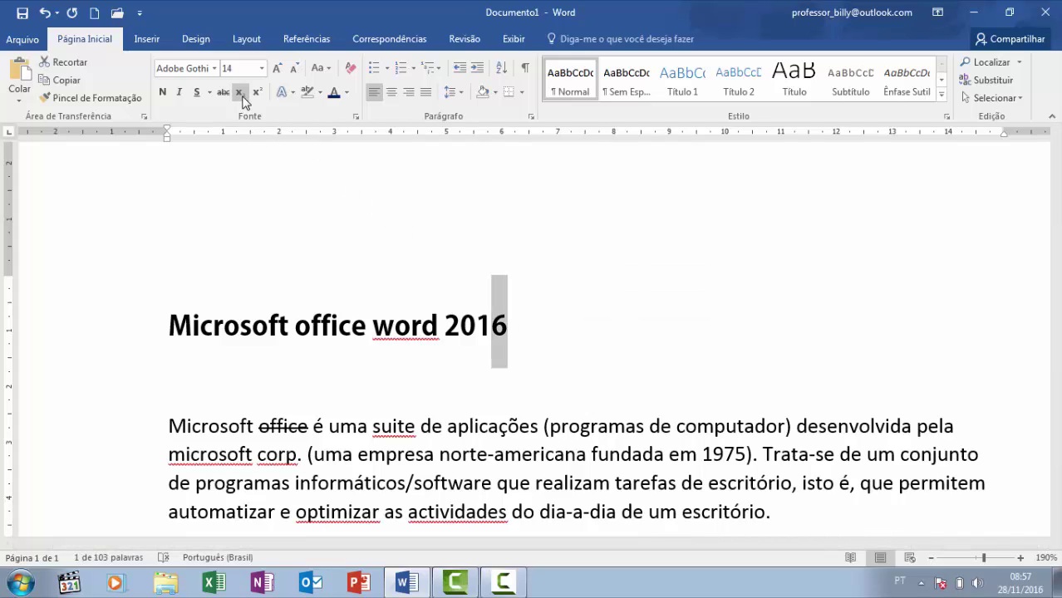
pyautogui.click(239, 93)
pyautogui.click(509, 334)
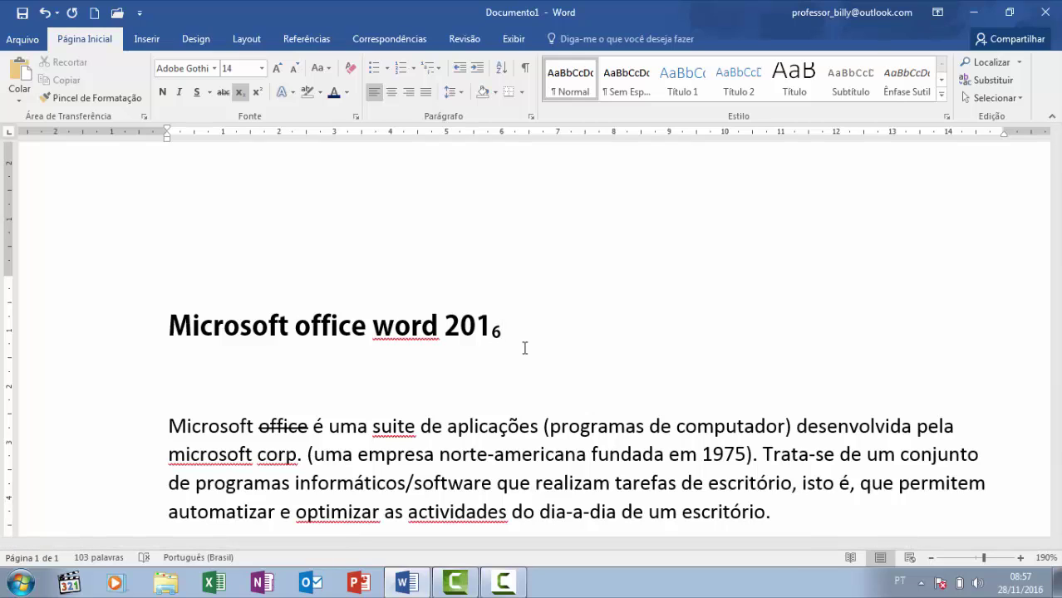
# Step: Change the final 6 of the title to superscript and clear the selection
pyautogui.moveTo(502, 332); pyautogui.dragTo(490, 333)
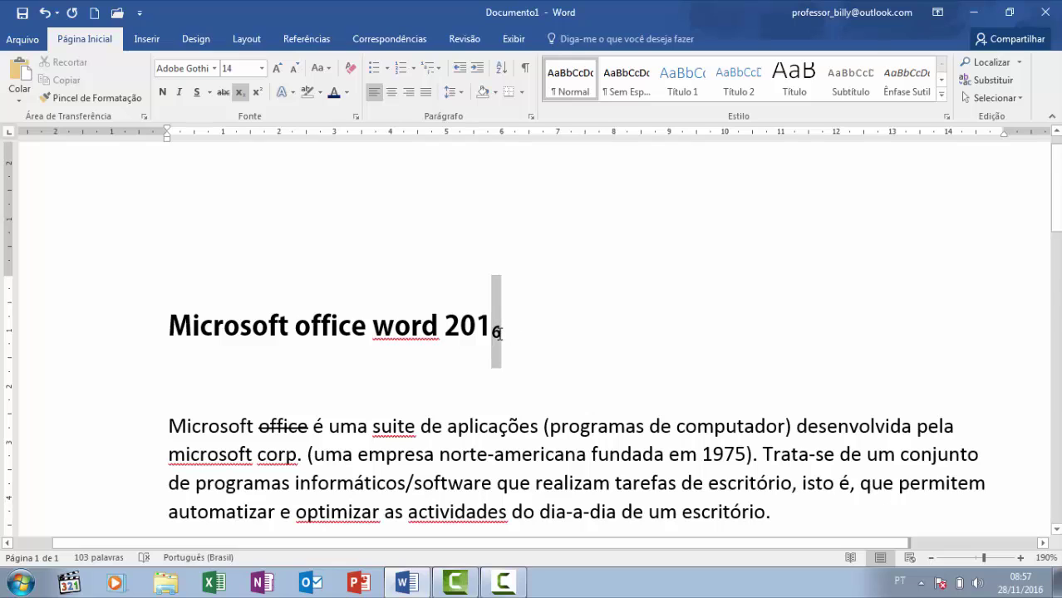
pyautogui.click(257, 92)
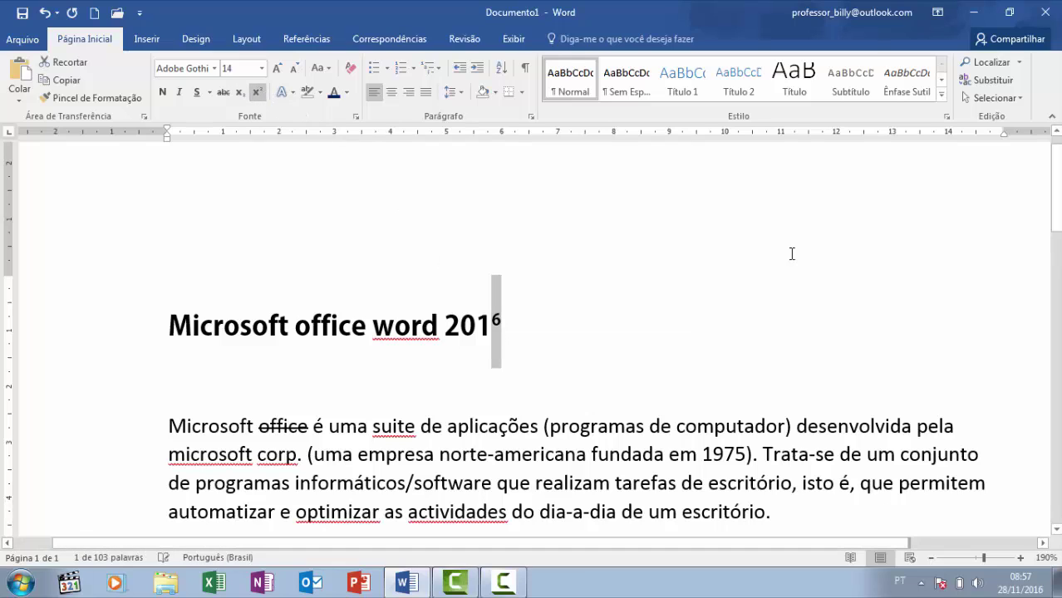
pyautogui.click(674, 333)
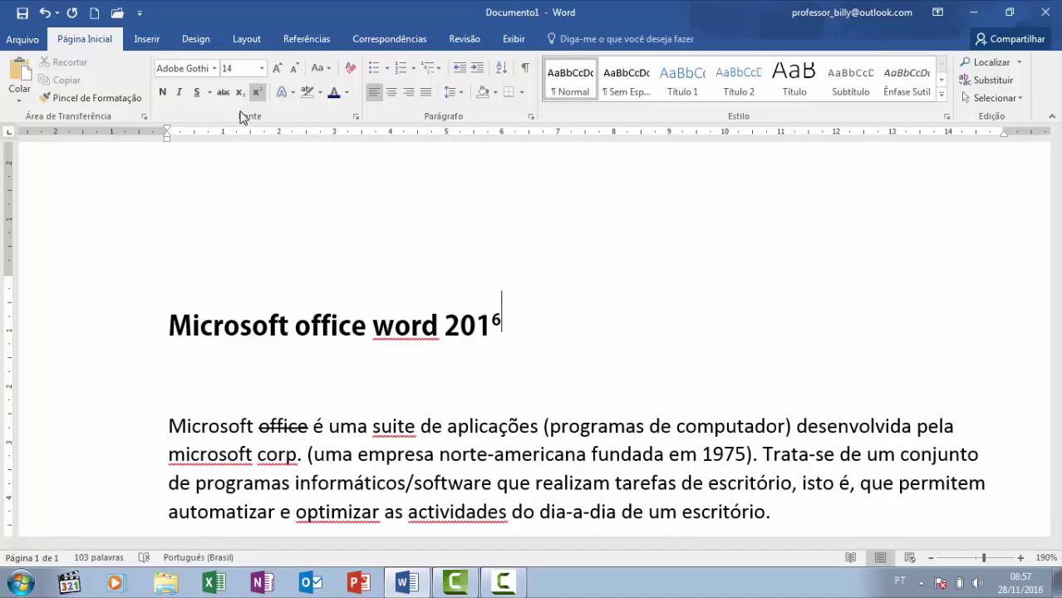
# Step: Remove the superscript formatting from the title's final 6 and clear the selection
pyautogui.moveTo(504, 322); pyautogui.dragTo(491, 324)
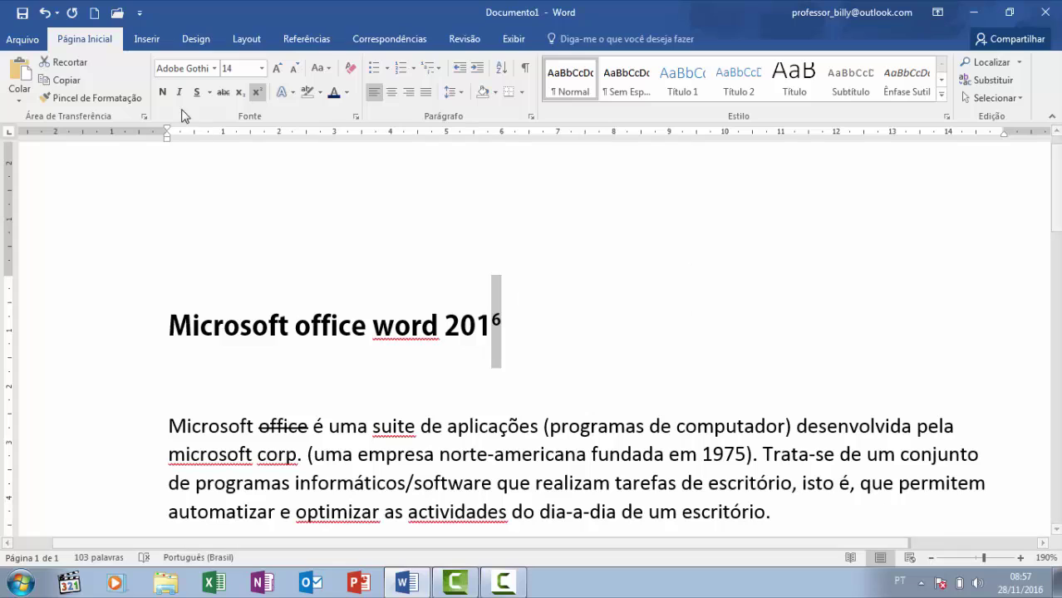
pyautogui.click(259, 92)
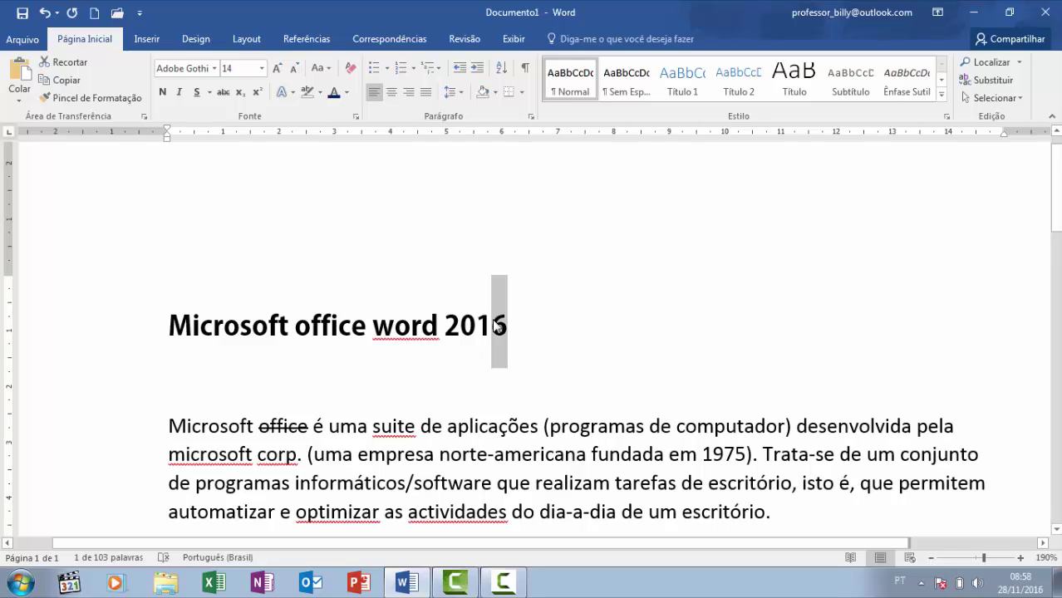
pyautogui.click(512, 324)
# Step: Examine the text effects gallery and its outline, shadow and reflection options without applying any
pyautogui.scroll(-1, 518, 334)
pyautogui.scroll(-2, 518, 334)
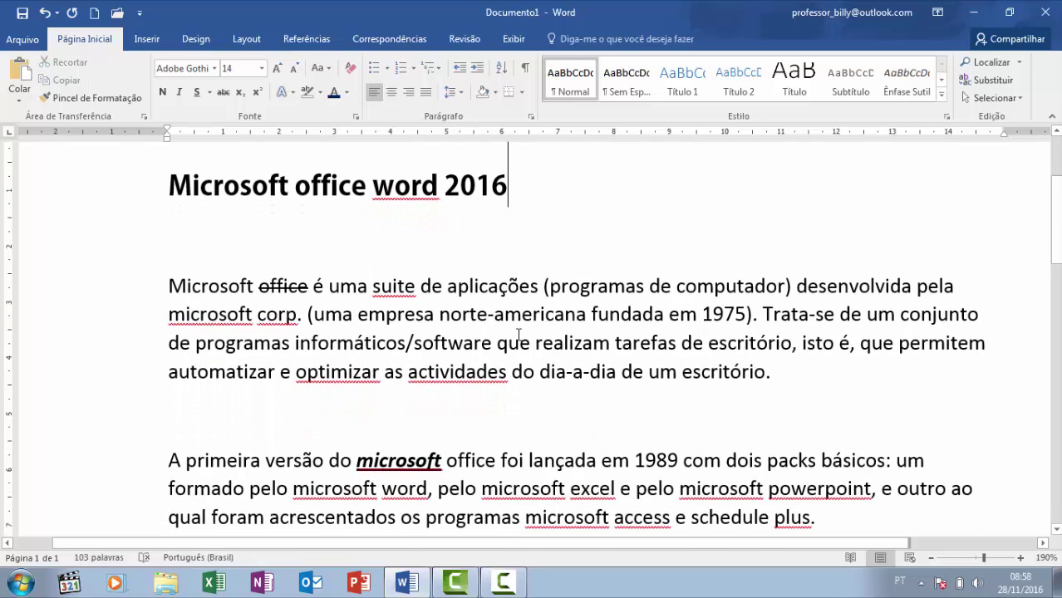
pyautogui.click(931, 559)
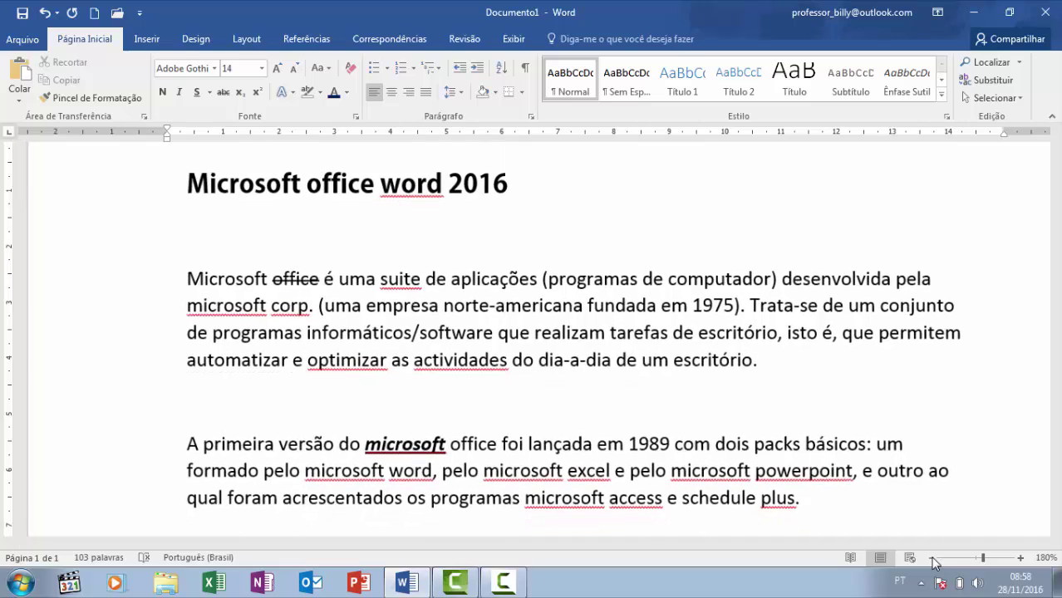
pyautogui.click(932, 558)
pyautogui.click(932, 559)
pyautogui.click(931, 558)
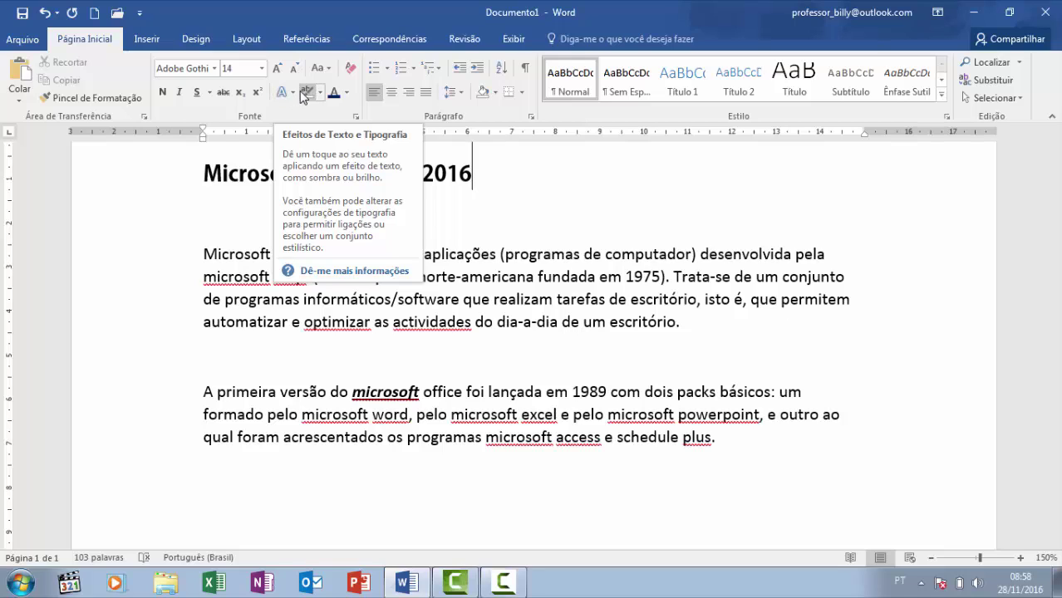
pyautogui.click(294, 92)
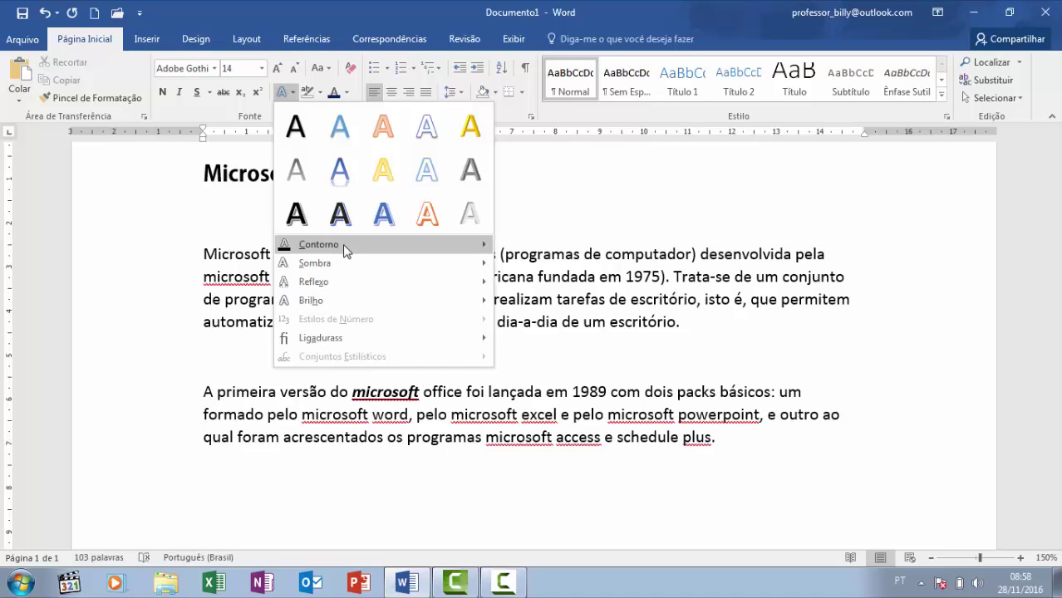
pyautogui.moveTo(346, 250)
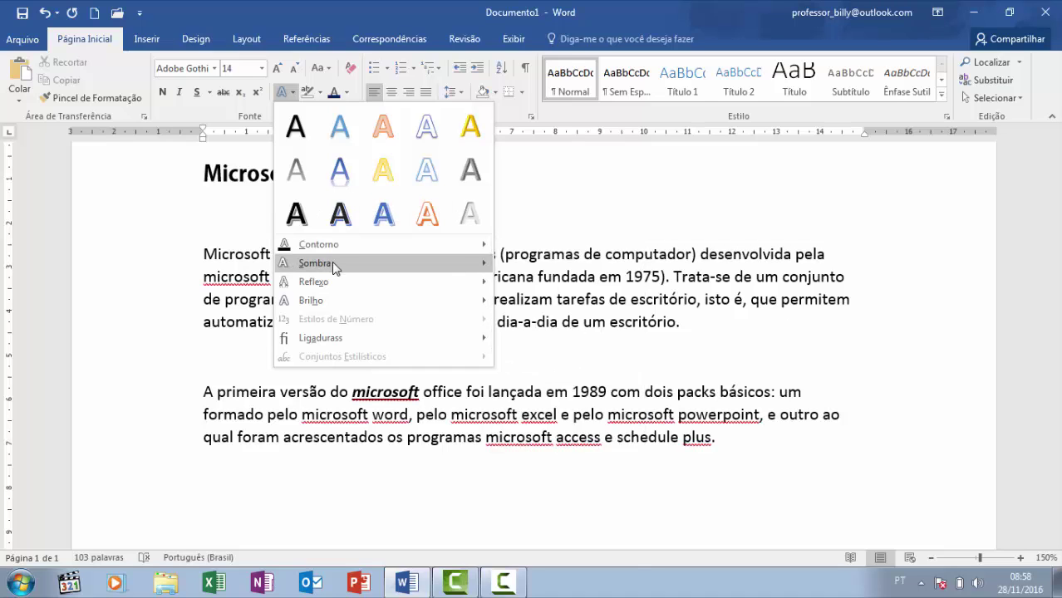
pyautogui.moveTo(331, 286)
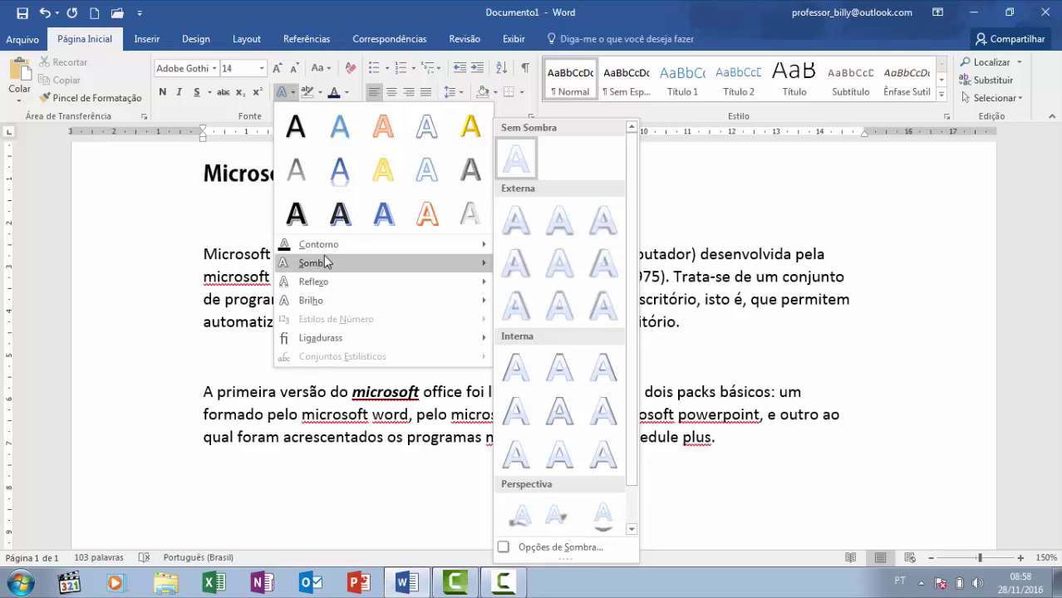
pyautogui.click(580, 274)
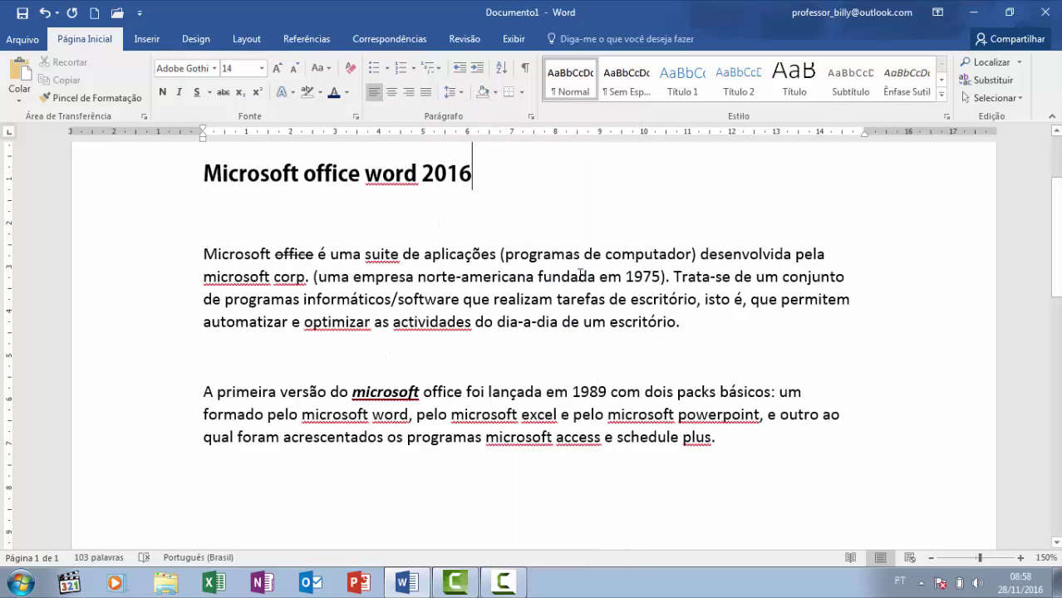
# Step: Apply the black text effect with the blue shadow to the whole title and clear the selection
pyautogui.scroll(1, 291, 233)
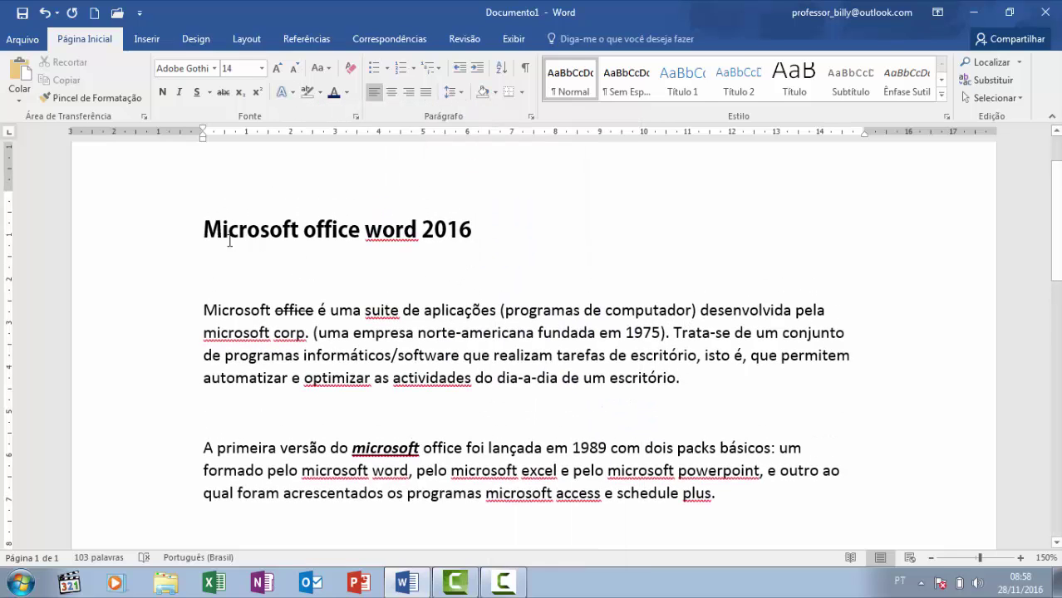
pyautogui.moveTo(203, 230); pyautogui.dragTo(472, 226)
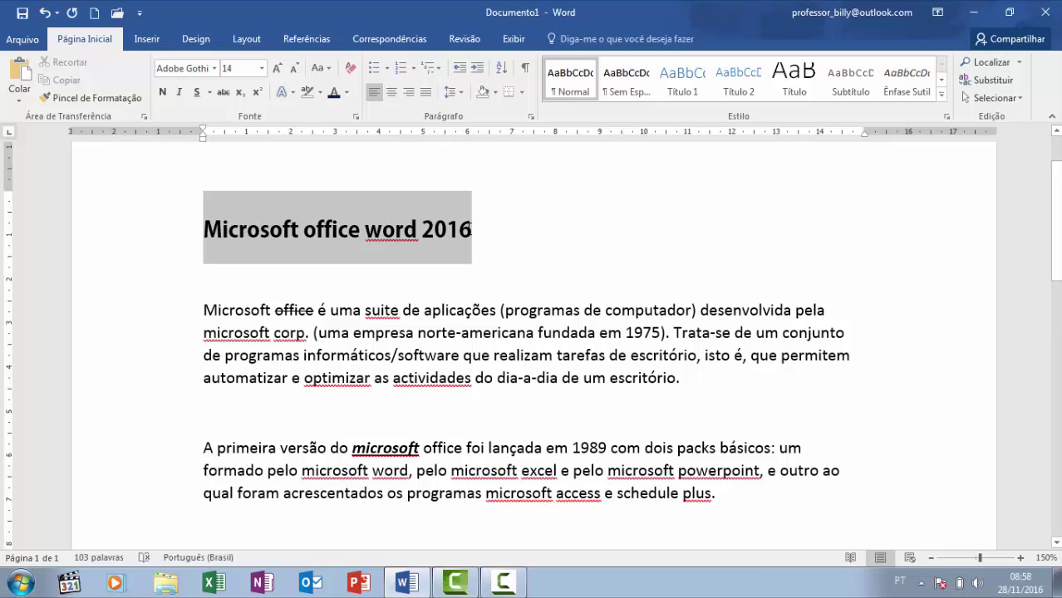
pyautogui.click(292, 92)
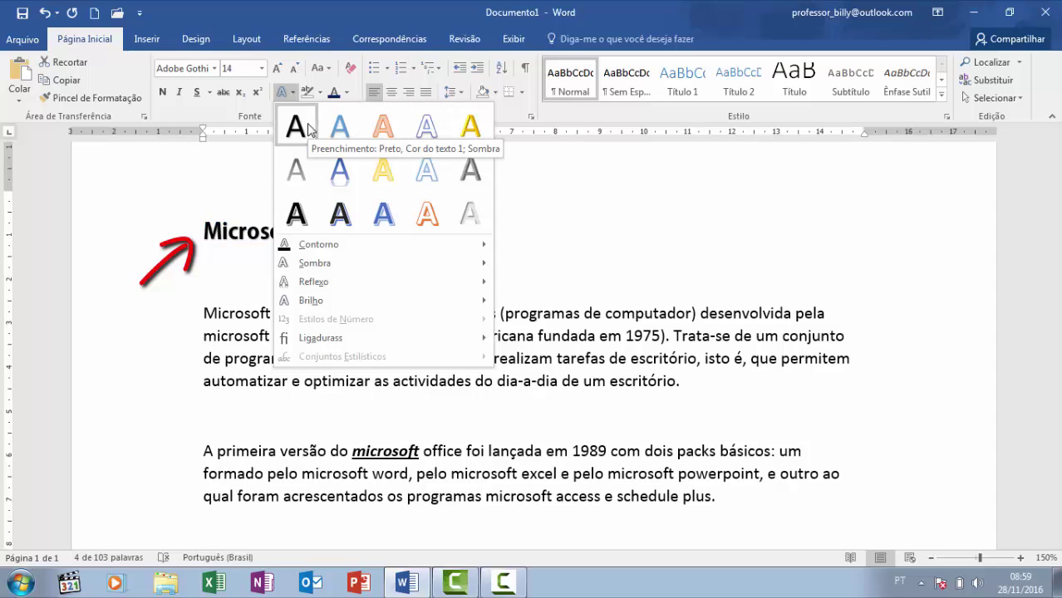
pyautogui.click(331, 215)
pyautogui.click(331, 215)
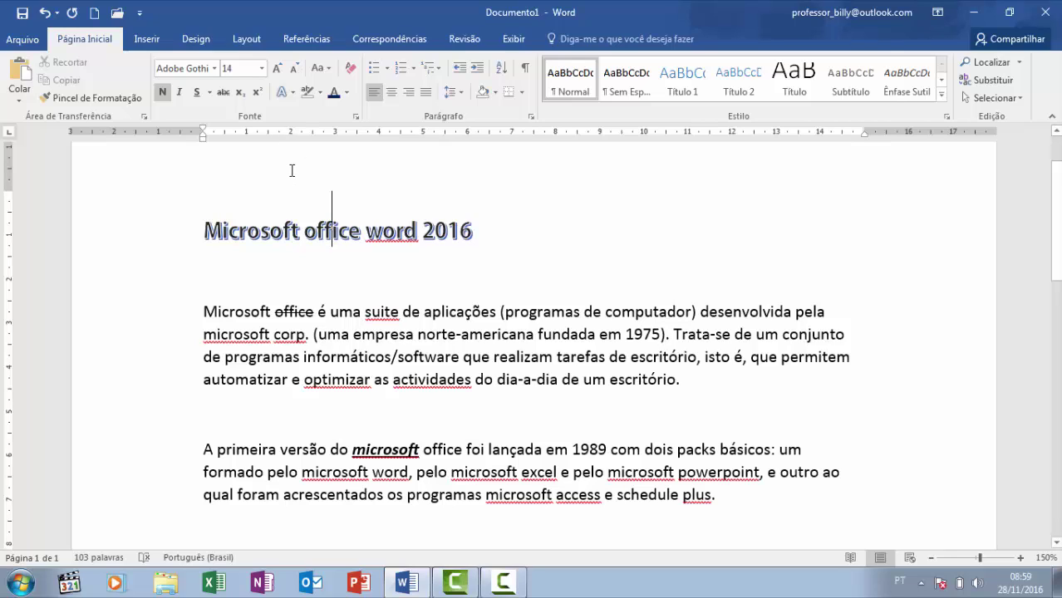
pyautogui.click(349, 323)
pyautogui.scroll(-1, 350, 325)
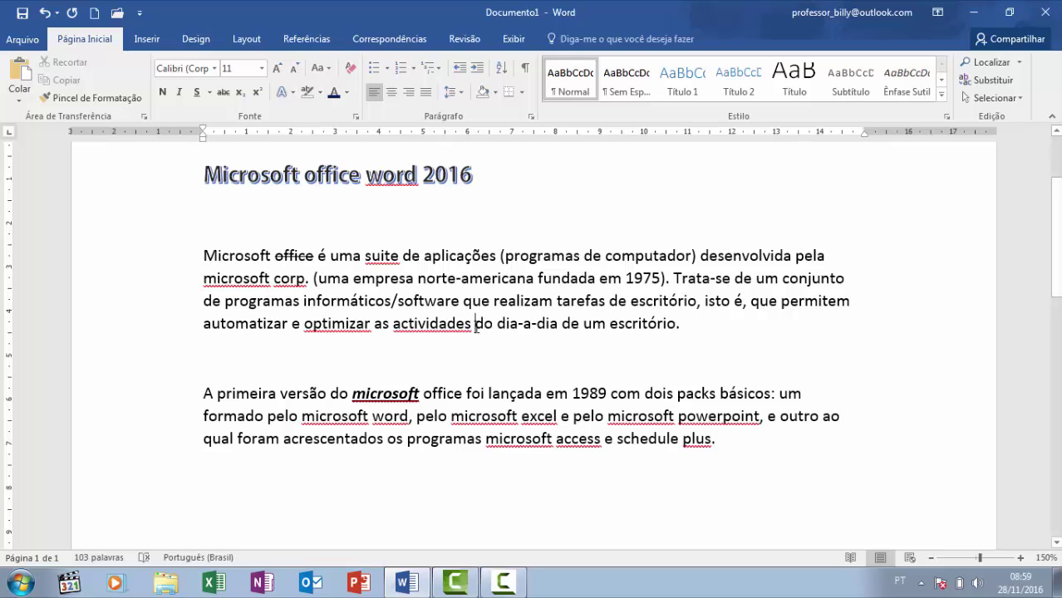
# Step: Highlight the first two lines of the last paragraph in yellow and clear the selection
pyautogui.moveTo(202, 394); pyautogui.dragTo(843, 416)
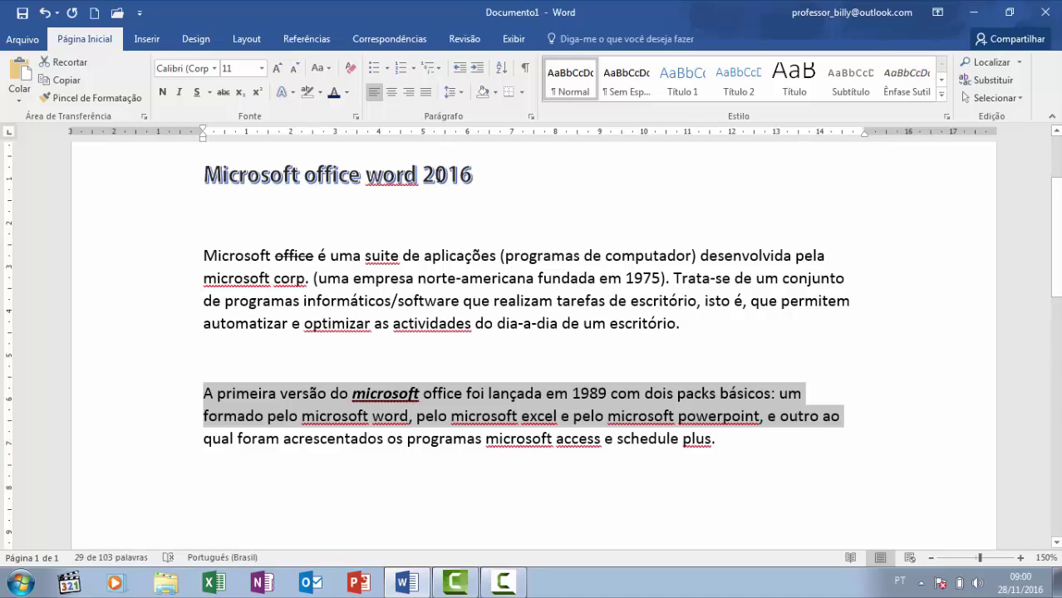
pyautogui.click(320, 93)
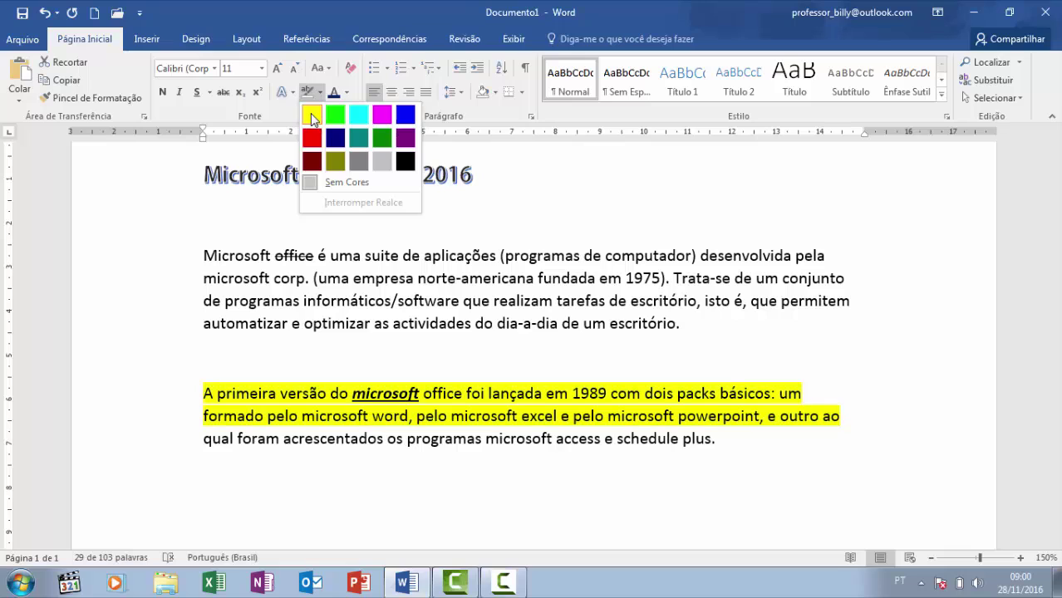
pyautogui.click(313, 117)
pyautogui.click(627, 275)
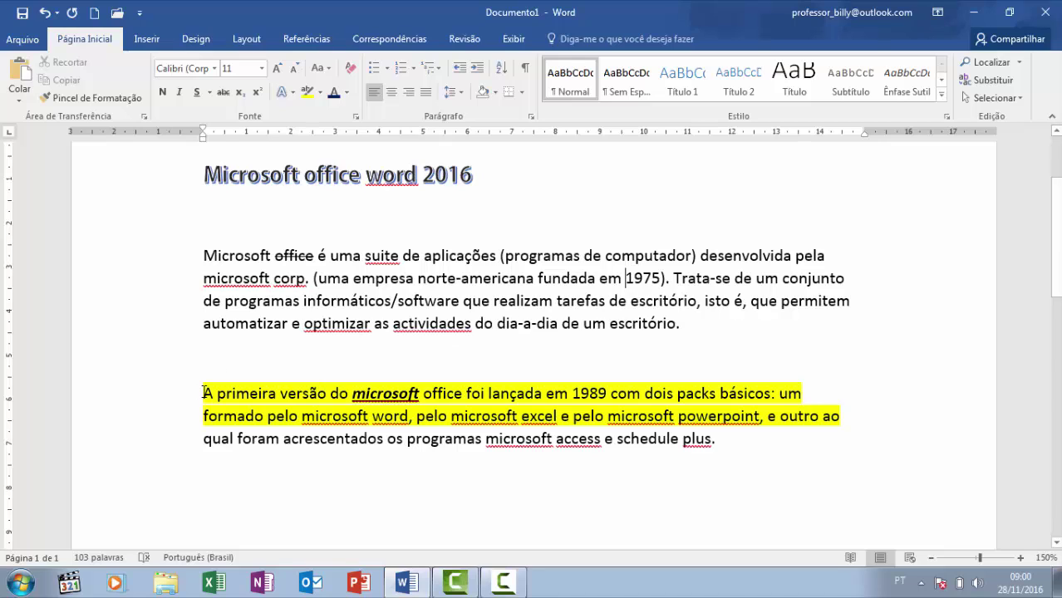
# Step: Remove the yellow highlight from the first two lines of the last paragraph
pyautogui.moveTo(204, 393); pyautogui.dragTo(841, 416)
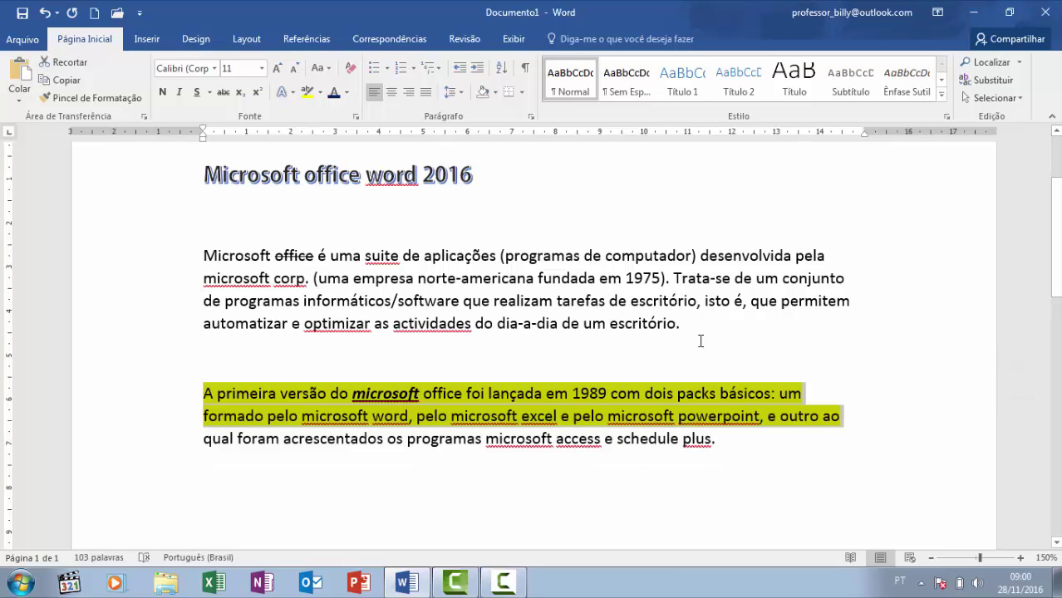
pyautogui.click(320, 92)
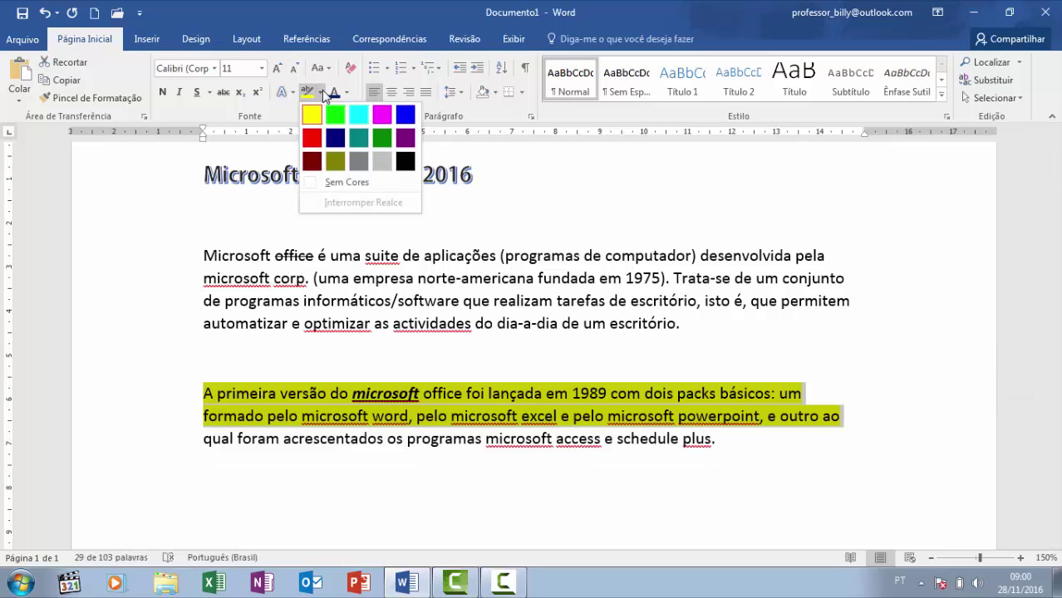
pyautogui.click(345, 183)
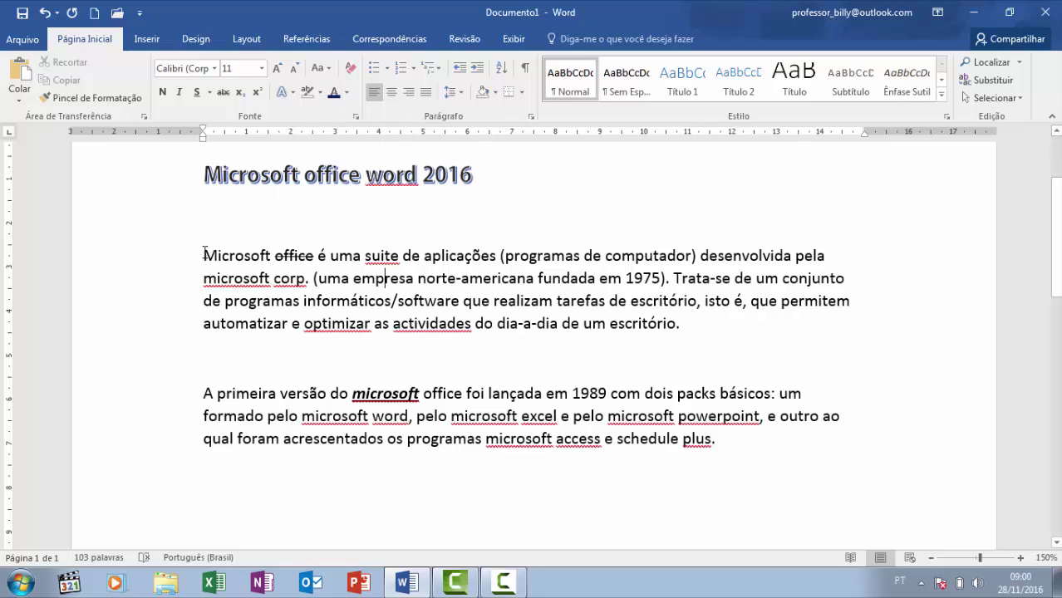
# Step: Set the font colour of both body paragraphs to Azul, Ênfase 1, Mais Escuro 50% and clear the selection
pyautogui.moveTo(204, 254); pyautogui.dragTo(658, 415)
pyautogui.moveTo(747, 459); pyautogui.dragTo(747, 456)
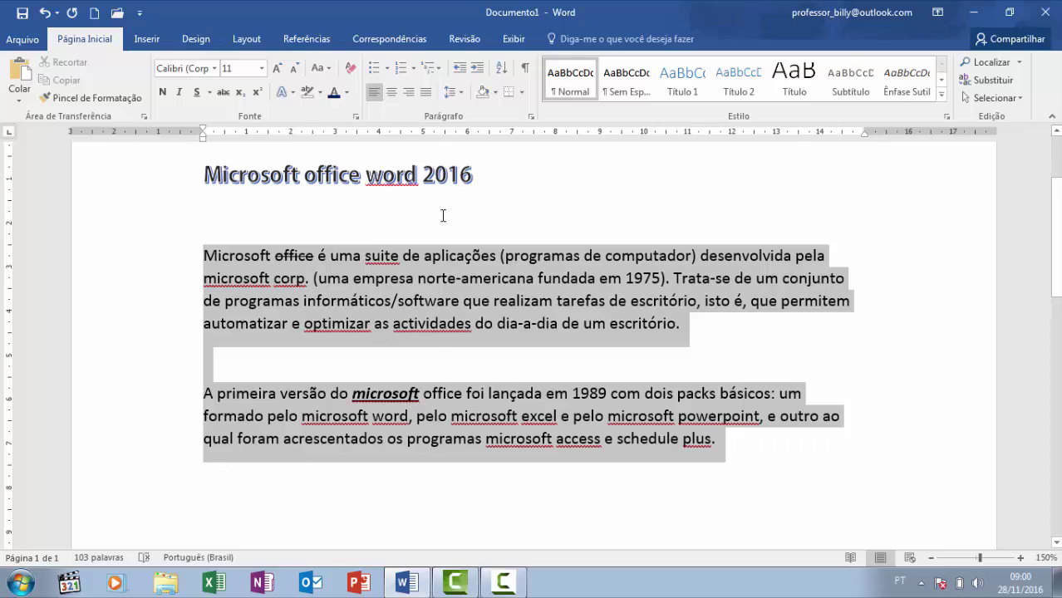
pyautogui.click(348, 93)
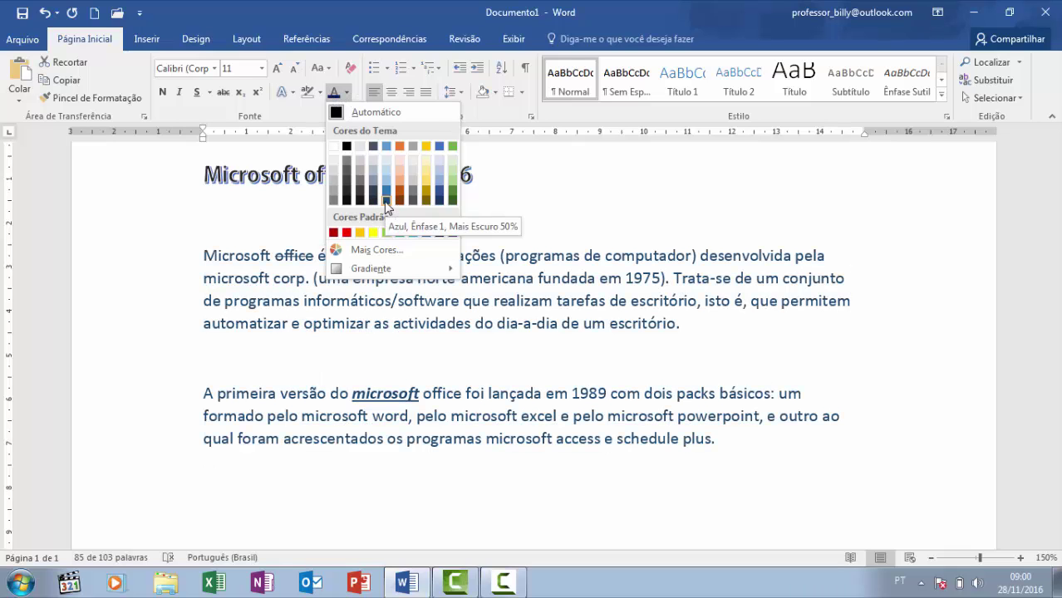
pyautogui.click(385, 202)
pyautogui.click(559, 208)
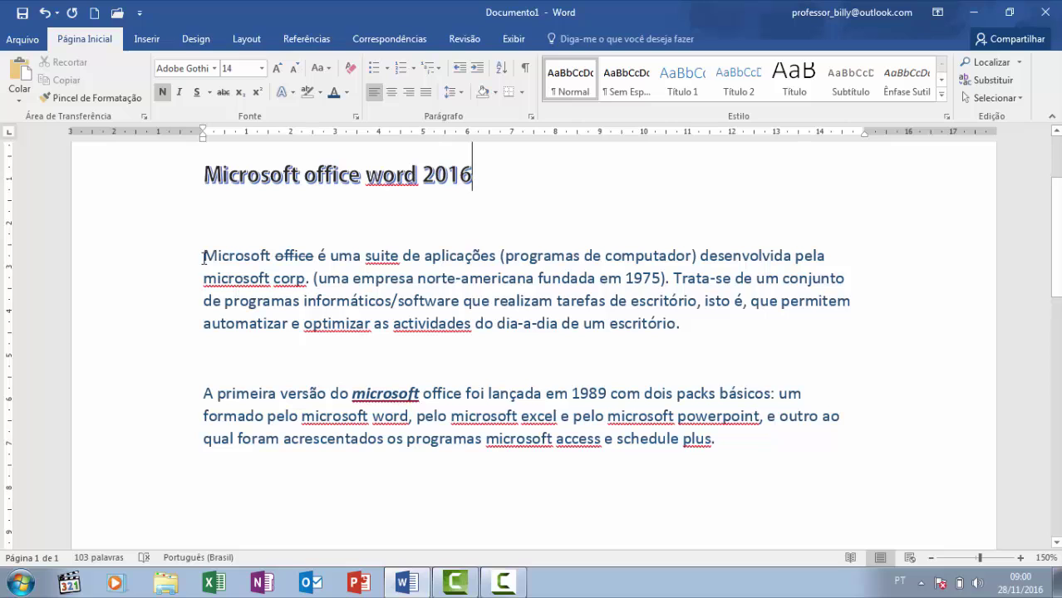
# Step: Apply a custom green font colour, RGB 142, 238, 142, to both body paragraphs, undo that colour change and clear the selection
pyautogui.moveTo(204, 256); pyautogui.dragTo(217, 279)
pyautogui.moveTo(397, 351); pyautogui.dragTo(737, 436)
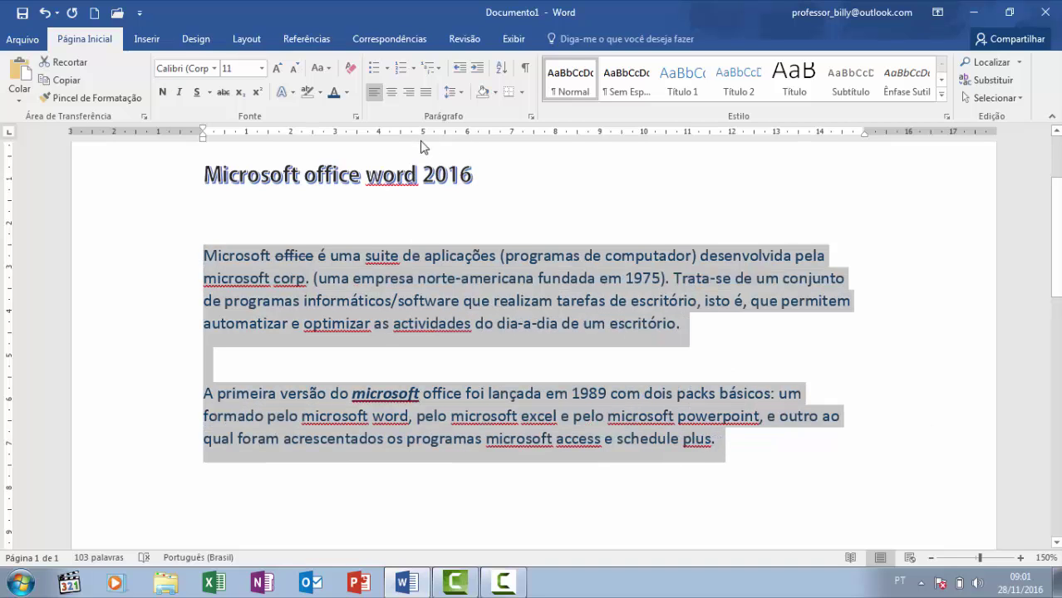
pyautogui.click(348, 94)
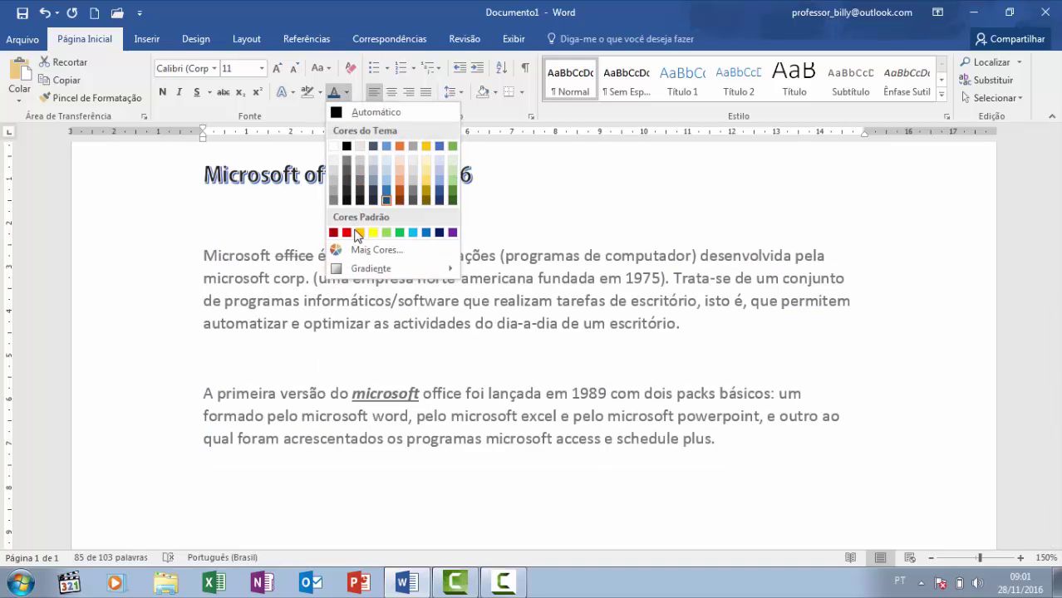
pyautogui.click(353, 253)
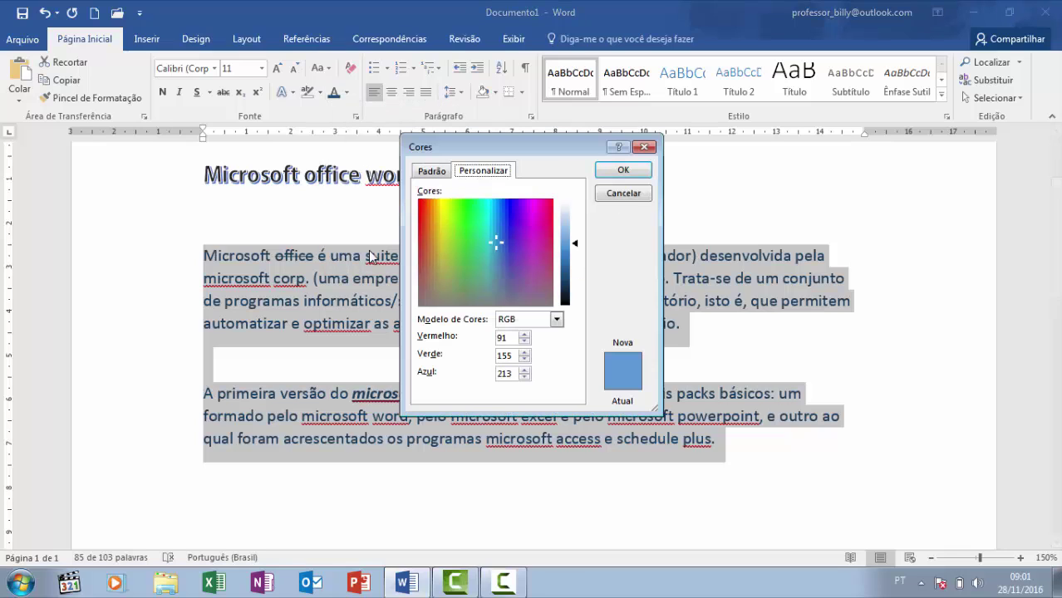
pyautogui.moveTo(490, 238)
pyautogui.mouseDown()
pyautogui.moveTo(456, 235)
pyautogui.moveTo(511, 236)
pyautogui.mouseUp()
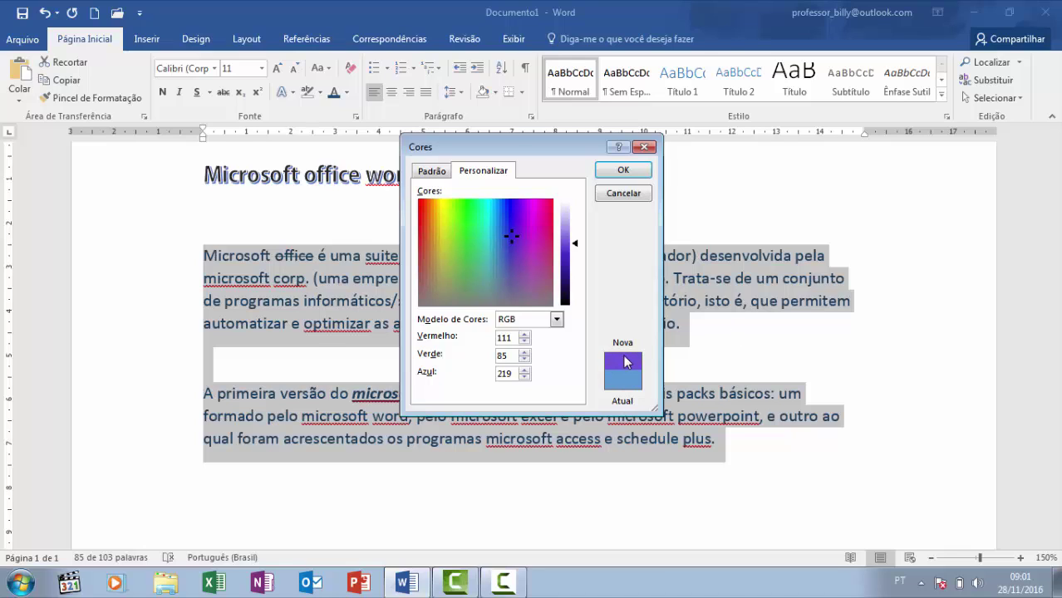
pyautogui.moveTo(518, 232); pyautogui.dragTo(467, 276)
pyautogui.moveTo(571, 247)
pyautogui.mouseDown()
pyautogui.moveTo(573, 296)
pyautogui.moveTo(574, 228)
pyautogui.mouseUp()
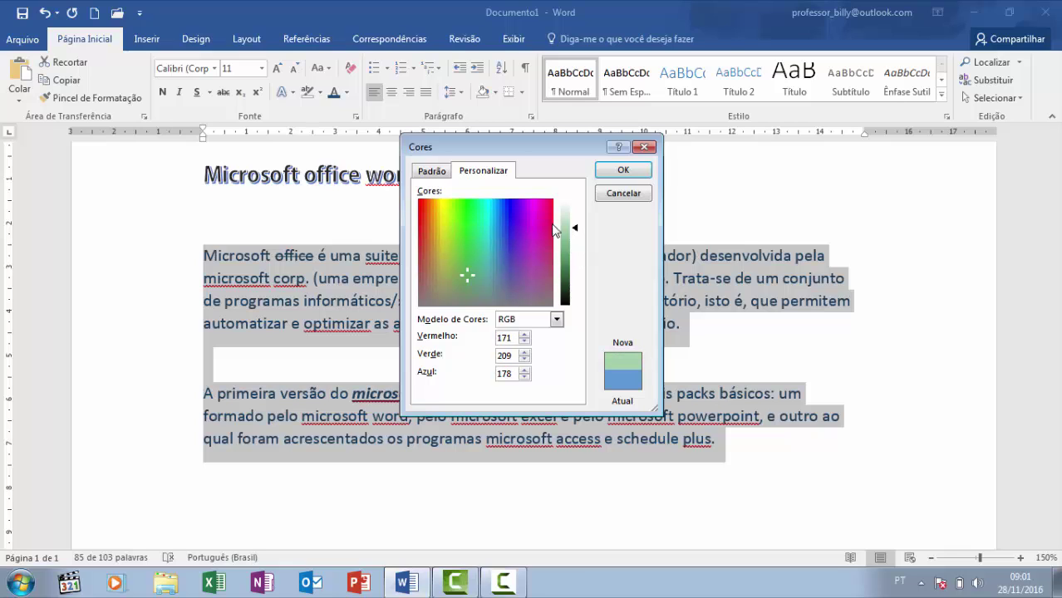
pyautogui.moveTo(471, 272); pyautogui.dragTo(463, 226)
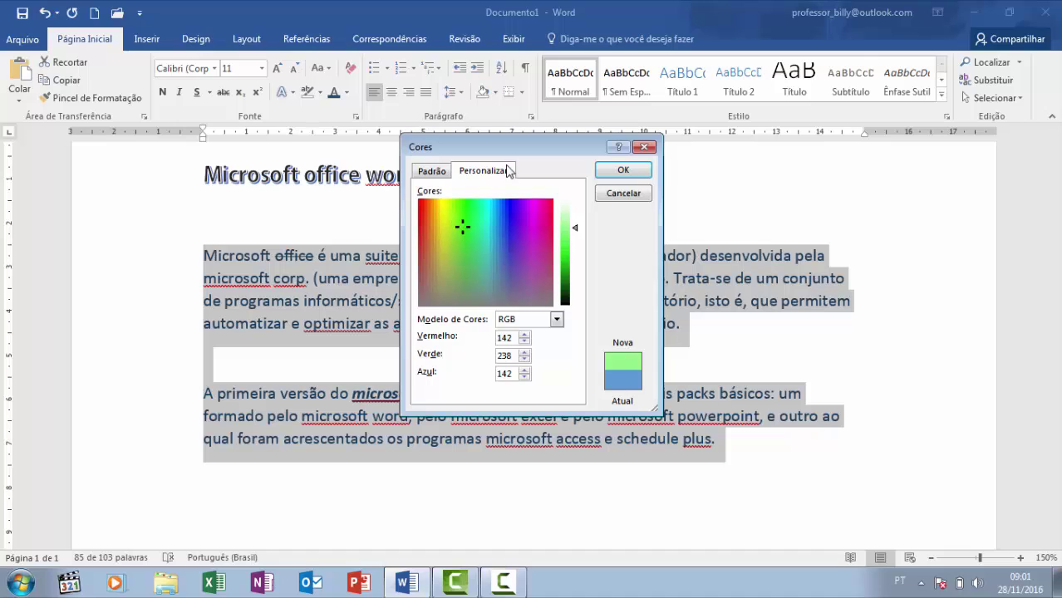
pyautogui.click(621, 171)
pyautogui.click(427, 277)
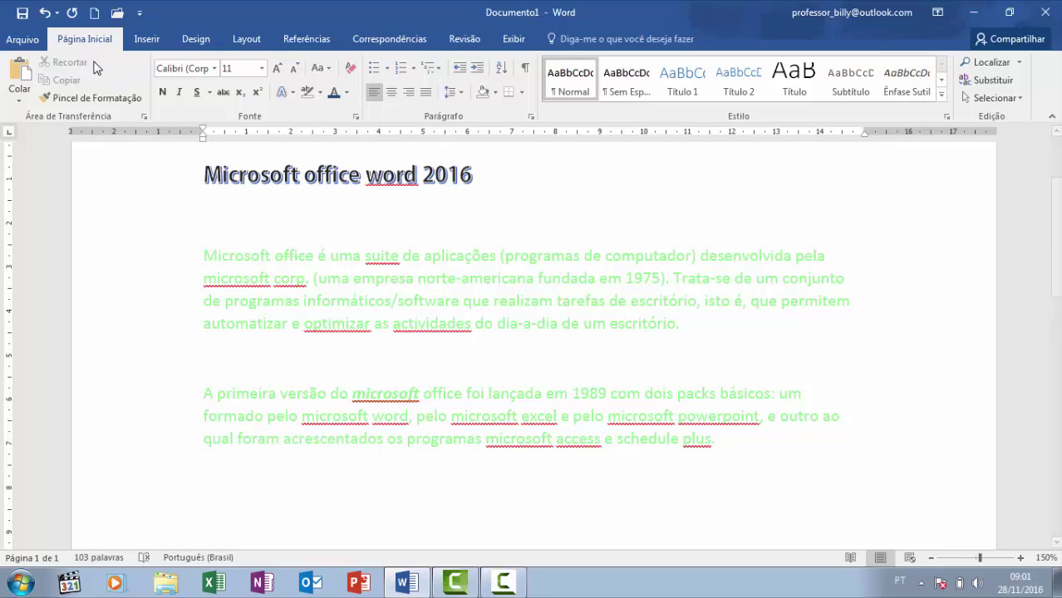
pyautogui.click(45, 14)
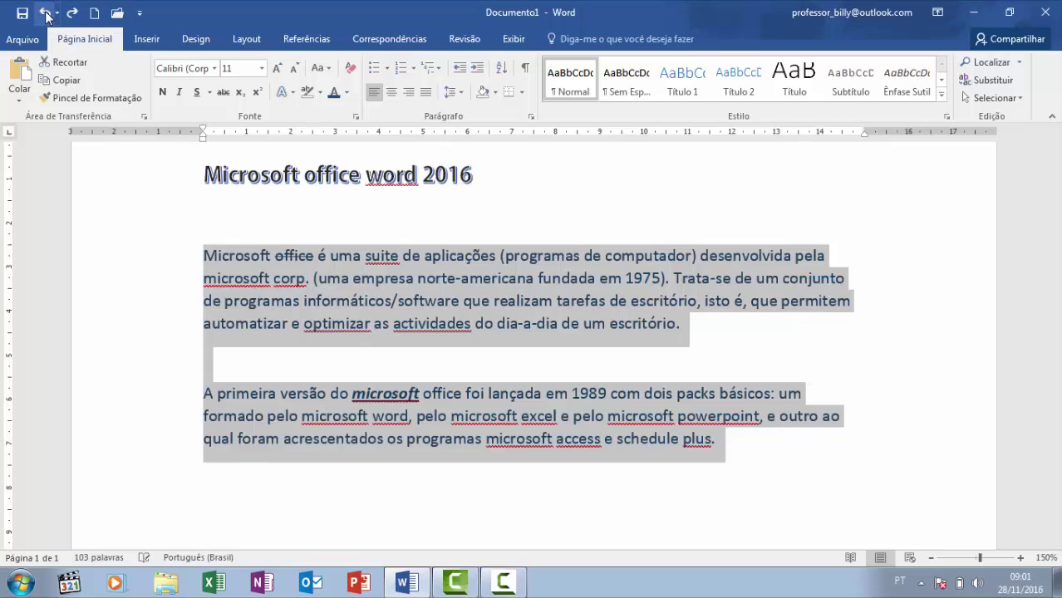
pyautogui.click(464, 286)
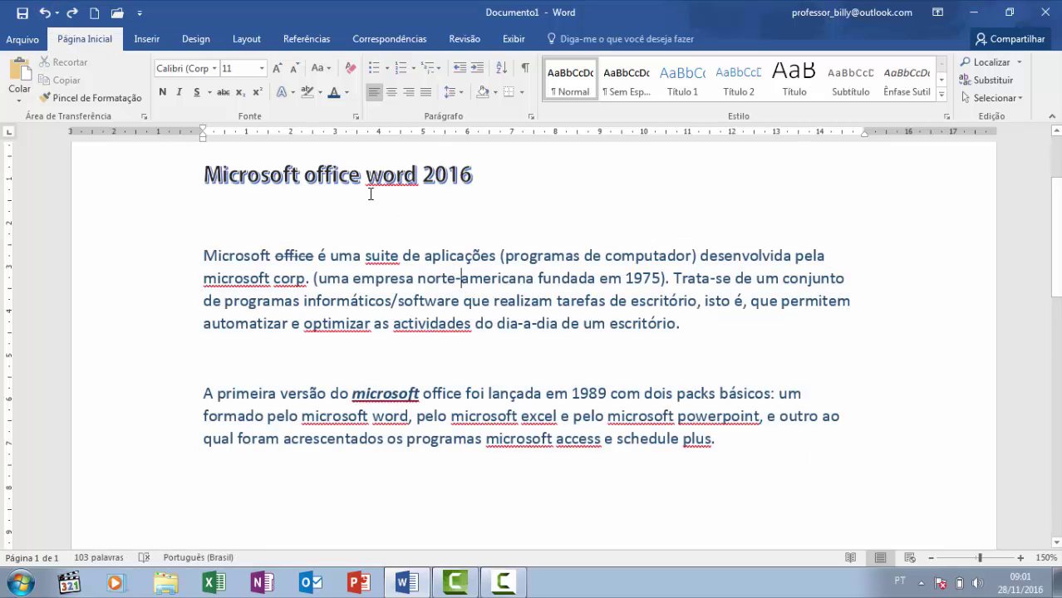
# Step: Apply the dark-variation gradient radiating from the centre to the text of both body paragraphs and clear the selection
pyautogui.moveTo(199, 256); pyautogui.dragTo(729, 442)
pyautogui.click(728, 443)
pyautogui.moveTo(204, 255); pyautogui.dragTo(735, 442)
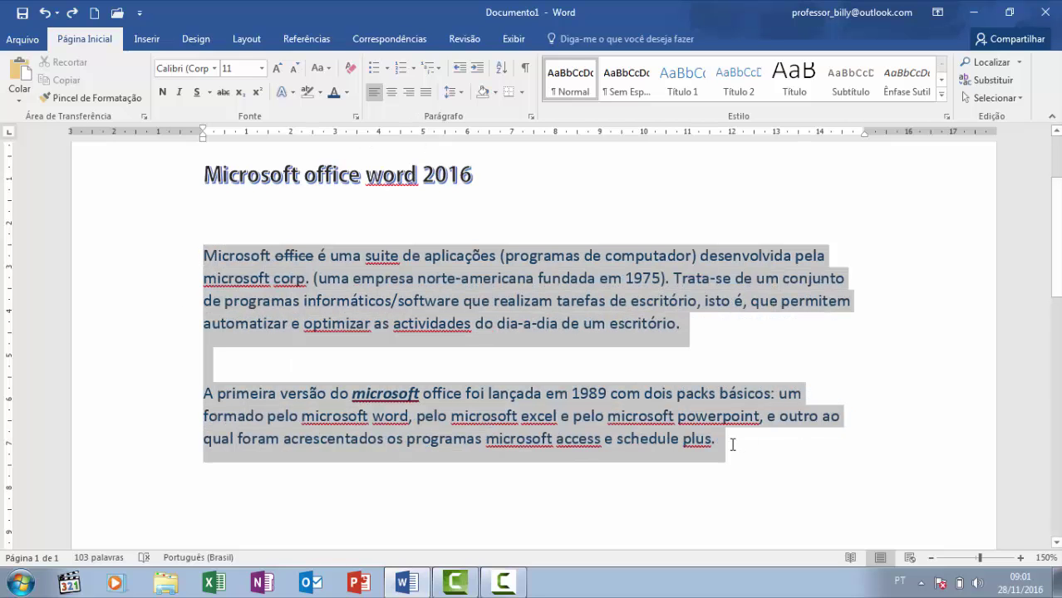
pyautogui.click(347, 95)
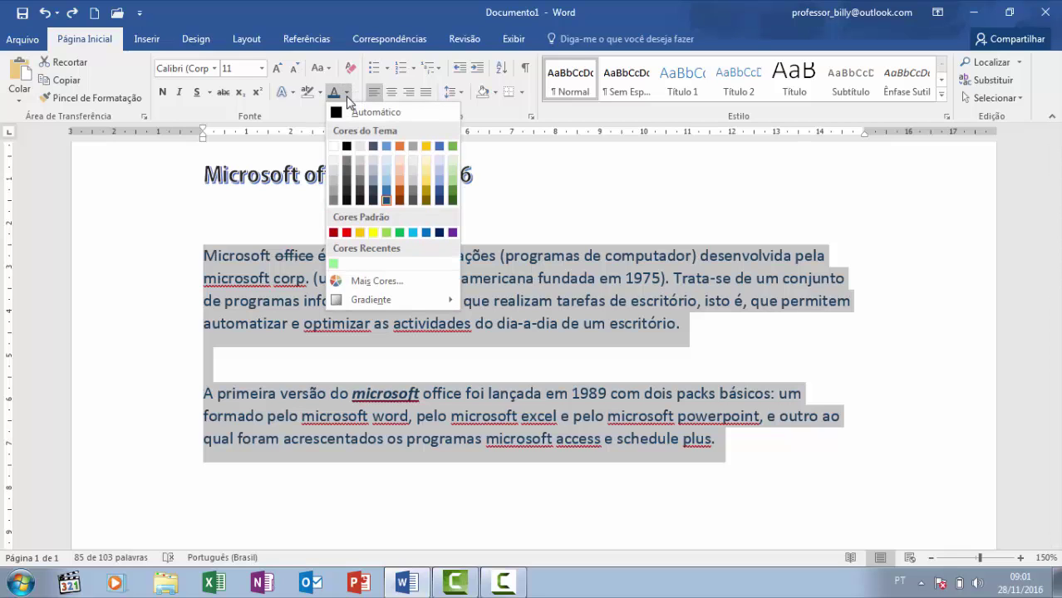
pyautogui.moveTo(392, 304)
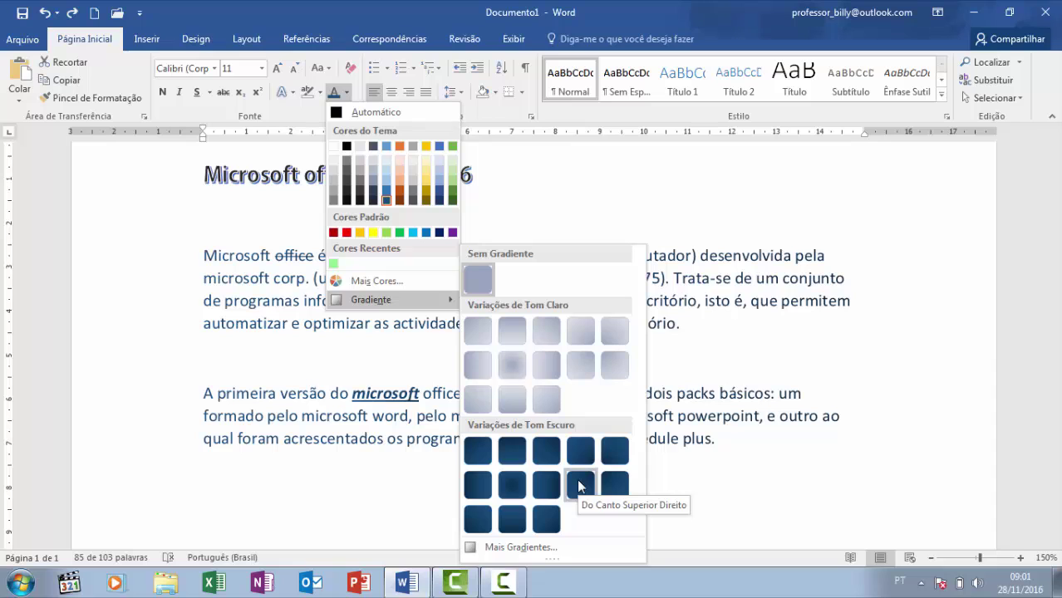
pyautogui.click(512, 486)
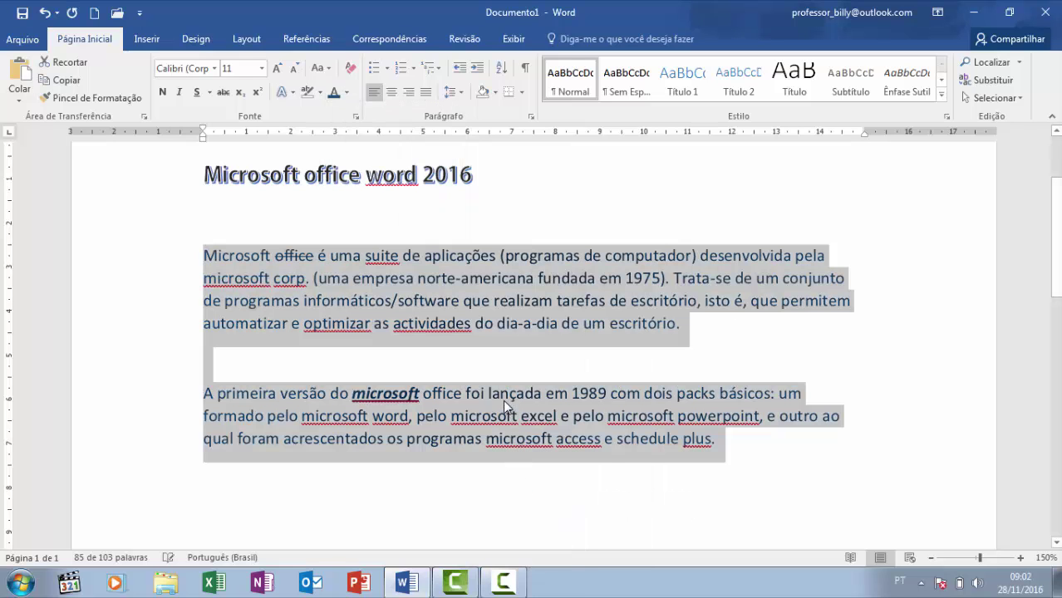
pyautogui.click(490, 276)
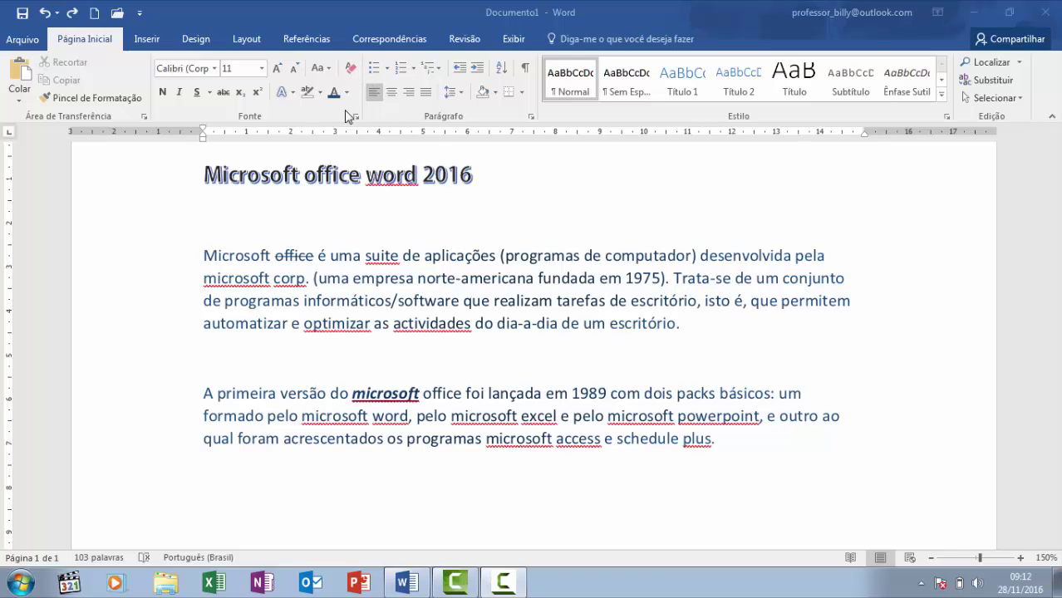
pyautogui.click(440, 214)
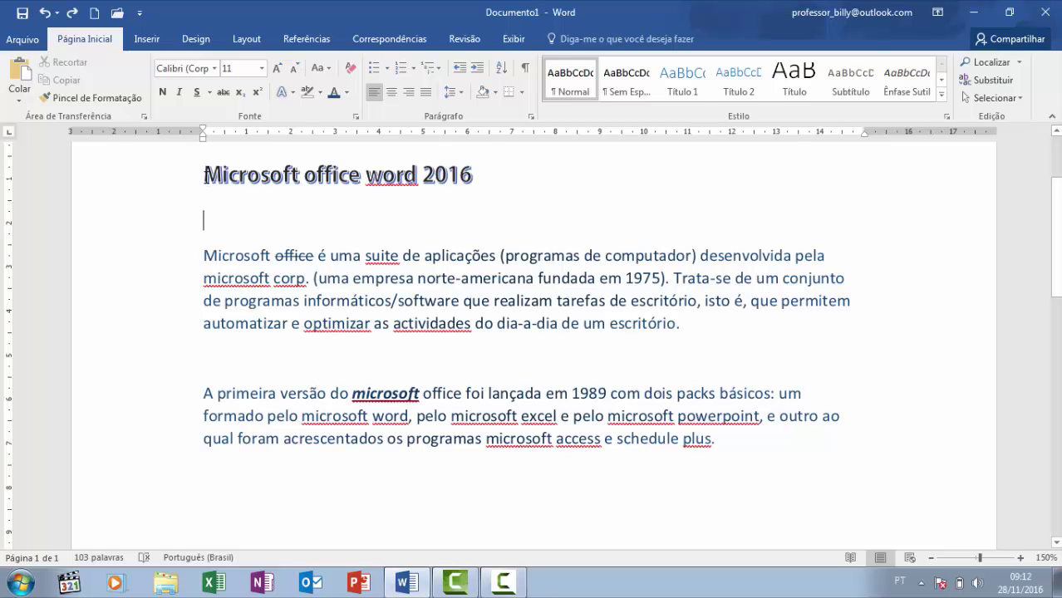
pyautogui.moveTo(205, 173); pyautogui.dragTo(761, 449)
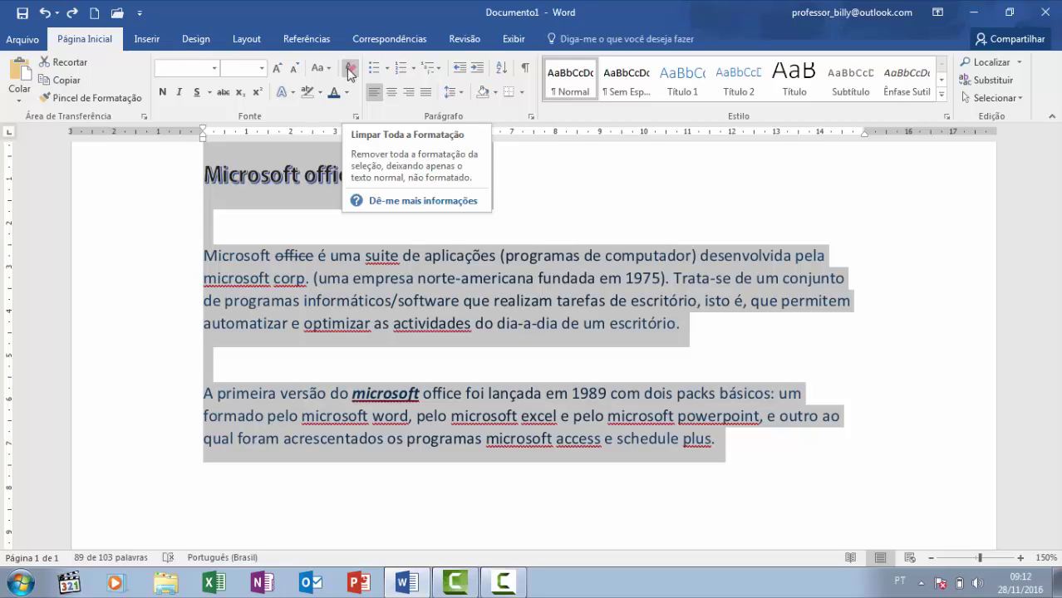
pyautogui.click(324, 218)
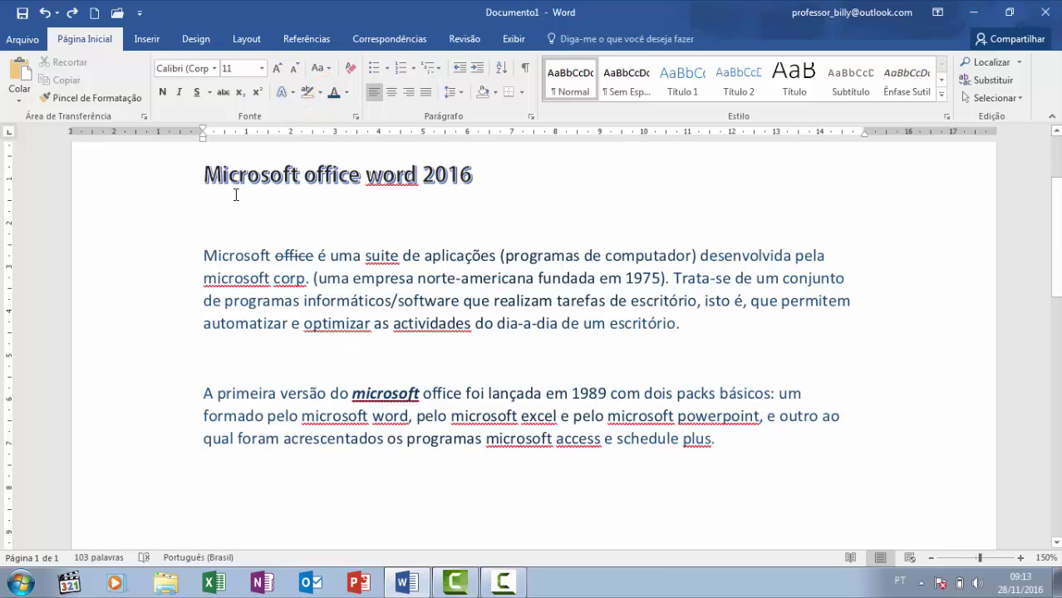
pyautogui.moveTo(208, 176); pyautogui.dragTo(468, 184)
pyautogui.click(473, 167)
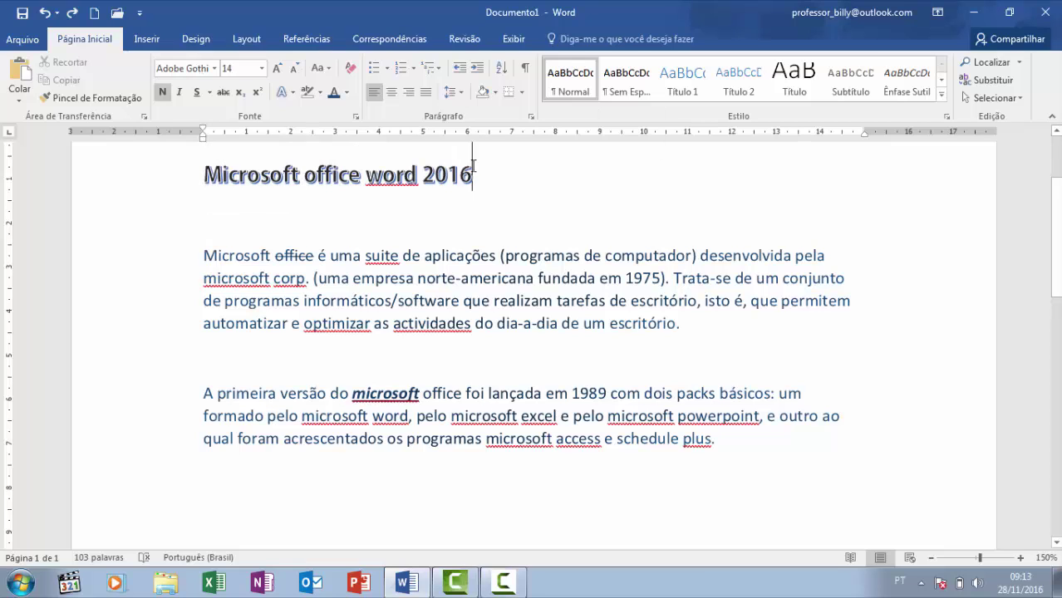
pyautogui.moveTo(204, 173); pyautogui.dragTo(460, 178)
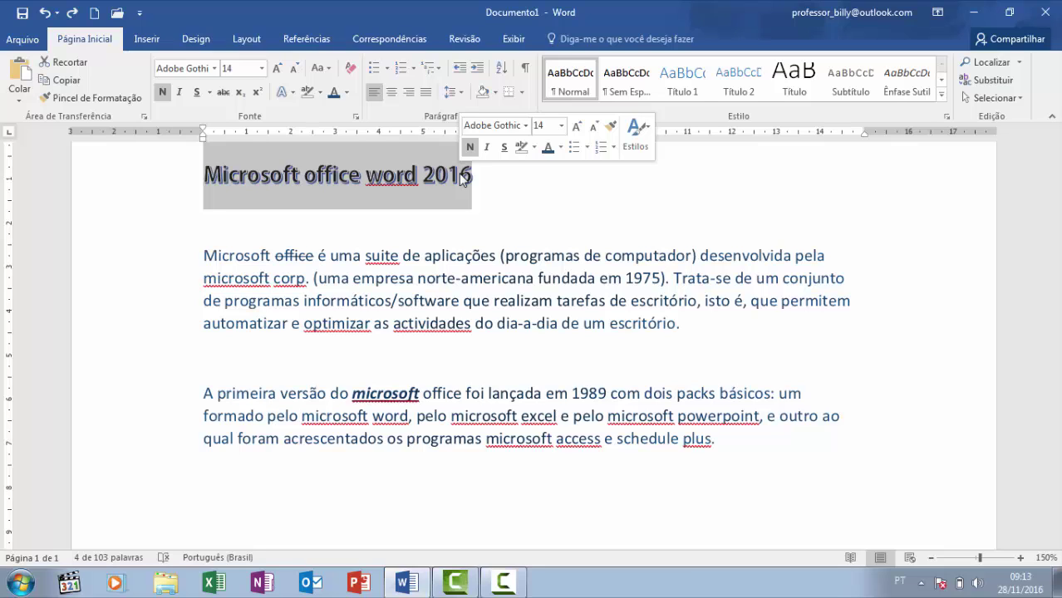
pyautogui.click(205, 218)
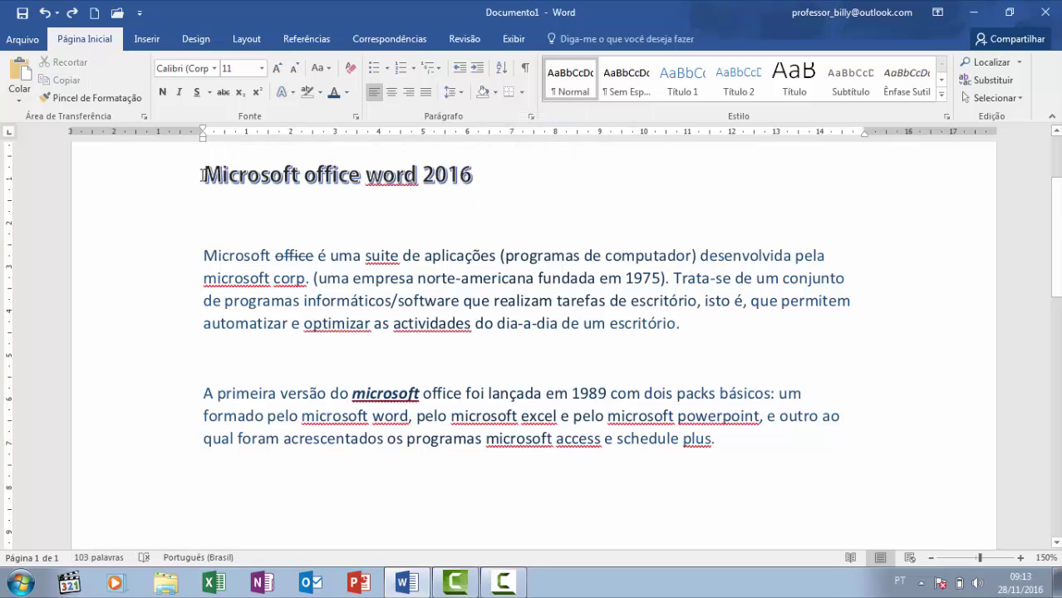
# Step: Clear all formatting from the title and both body paragraphs and clear the selection
pyautogui.moveTo(202, 175); pyautogui.dragTo(721, 442)
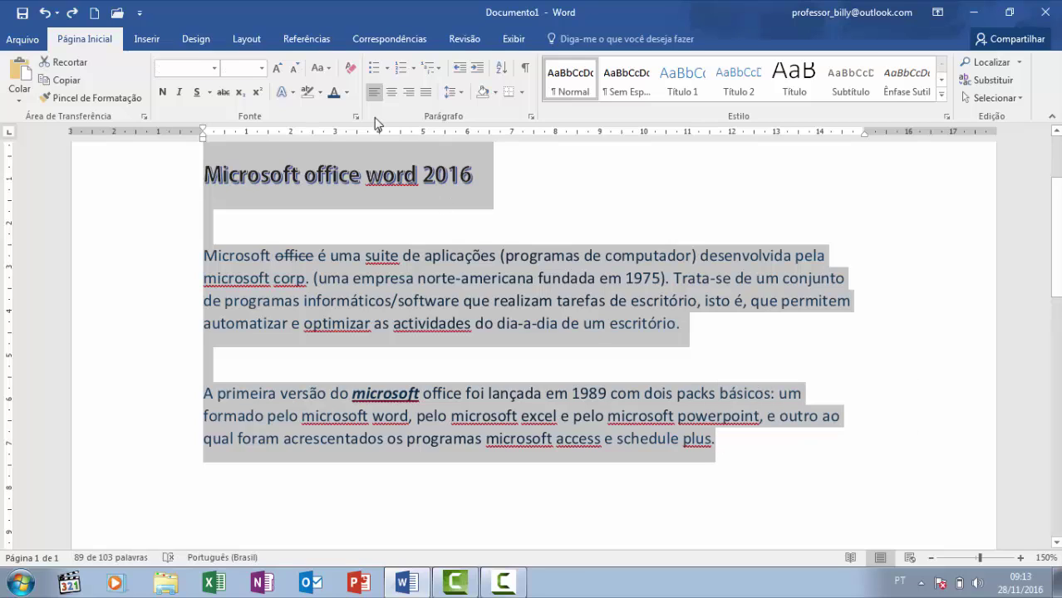
pyautogui.click(351, 71)
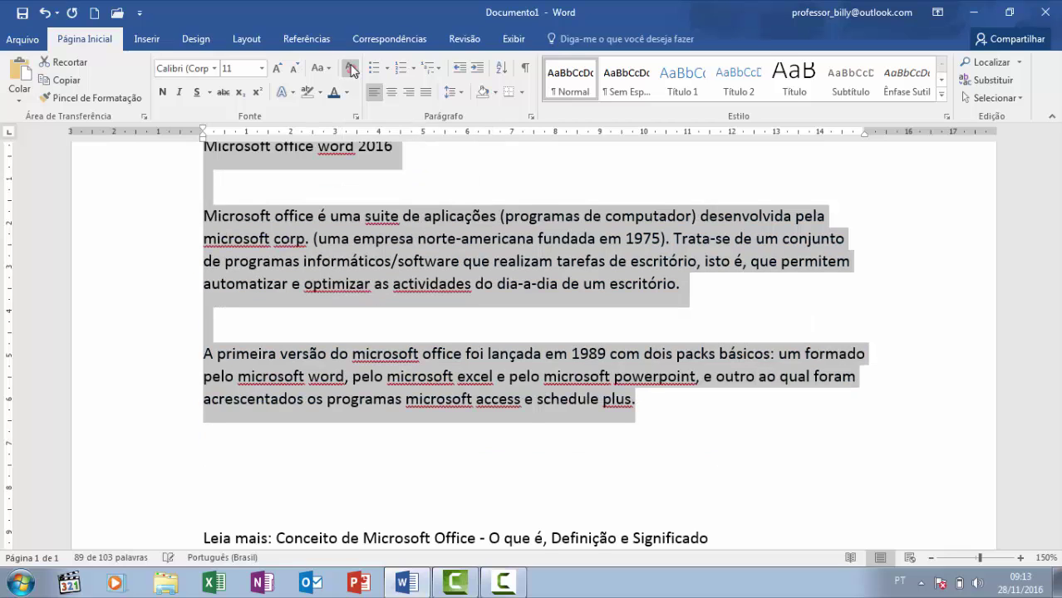
pyautogui.scroll(1, 703, 256)
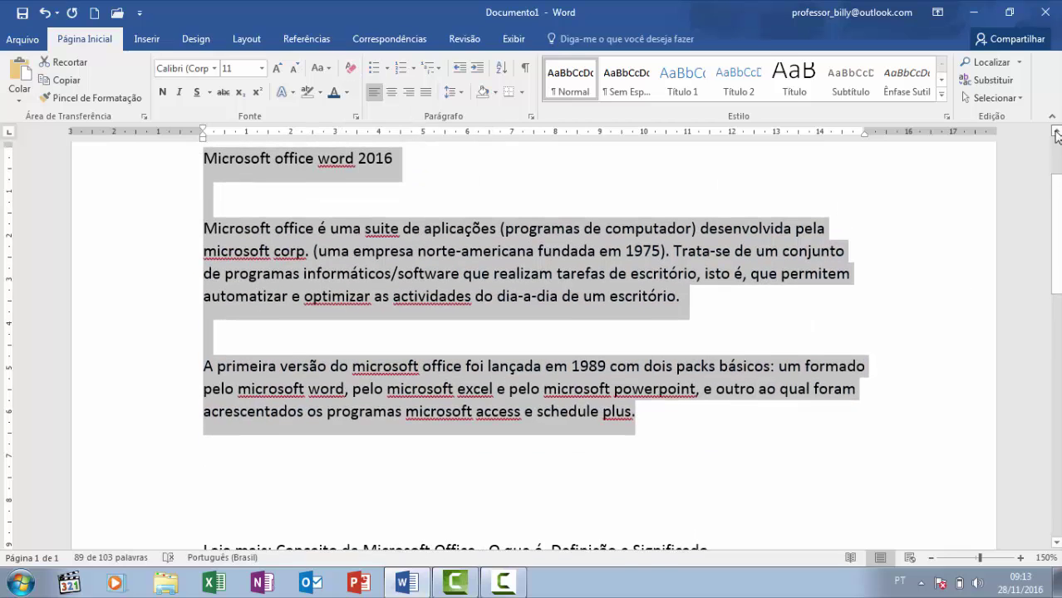
pyautogui.click(693, 228)
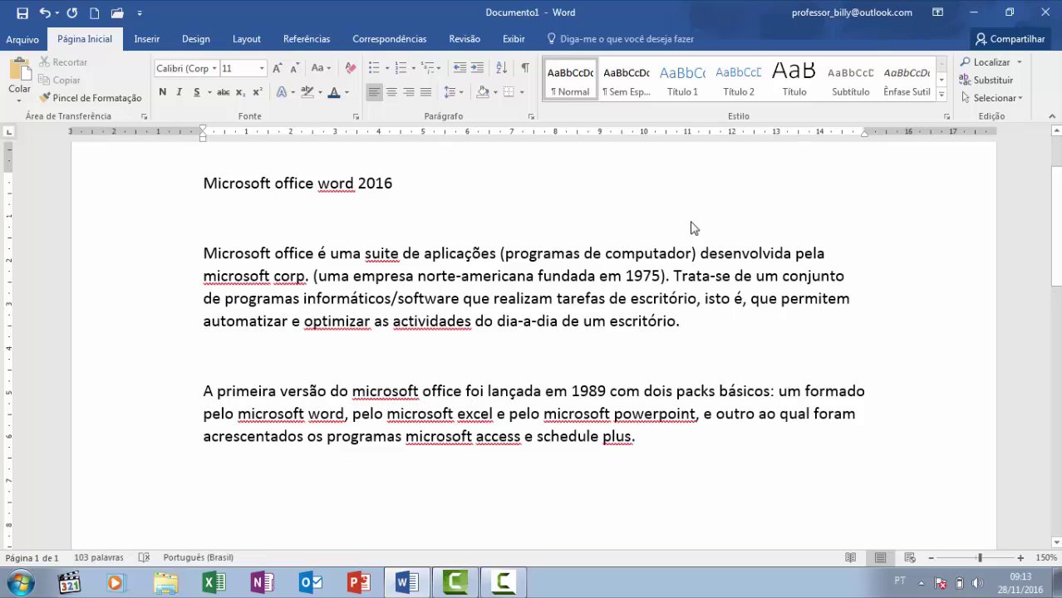